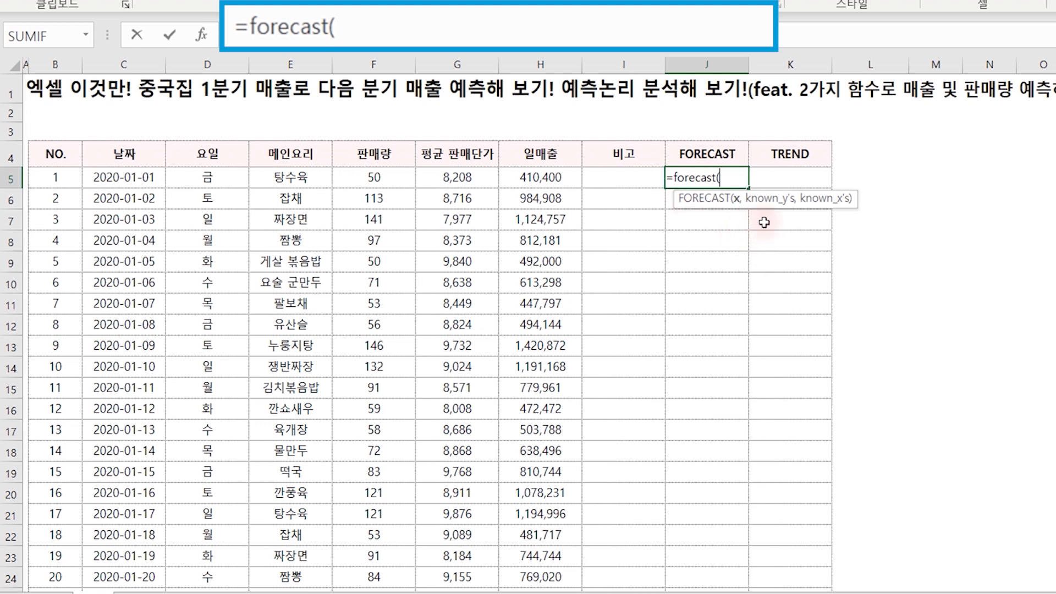
Set B5 as x and the absolute range $H$5:$H$95 as known y's in J5's FORECAST formula.
click(63, 181)
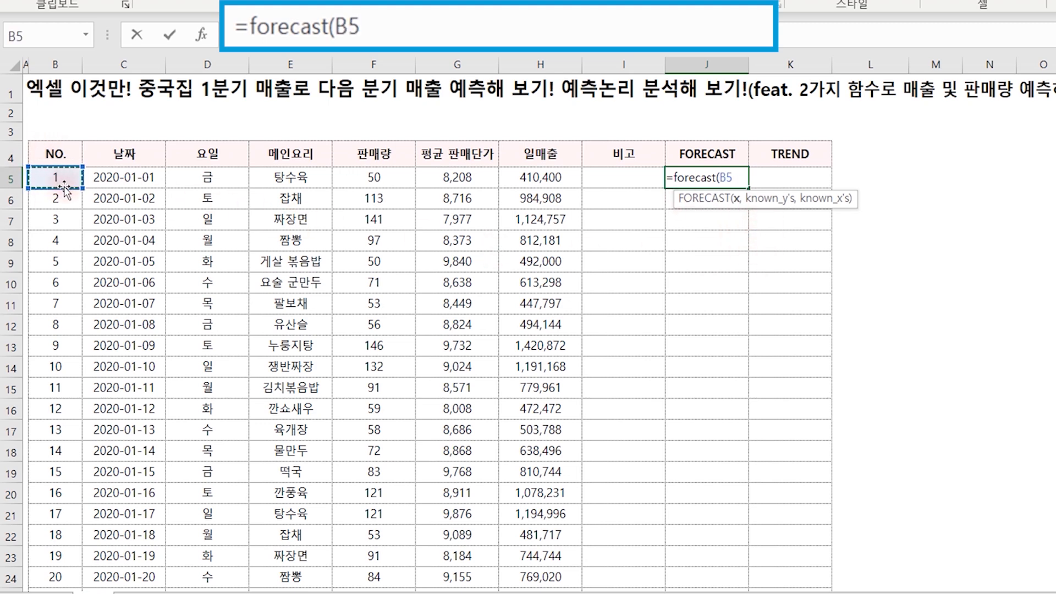
text(,)
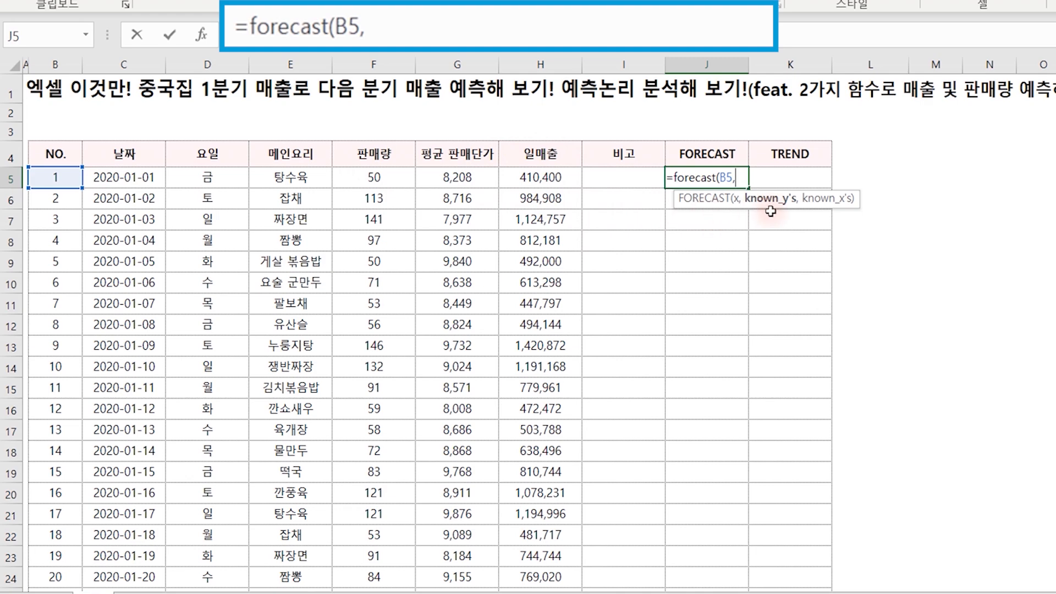
drag(537, 177, 544, 315)
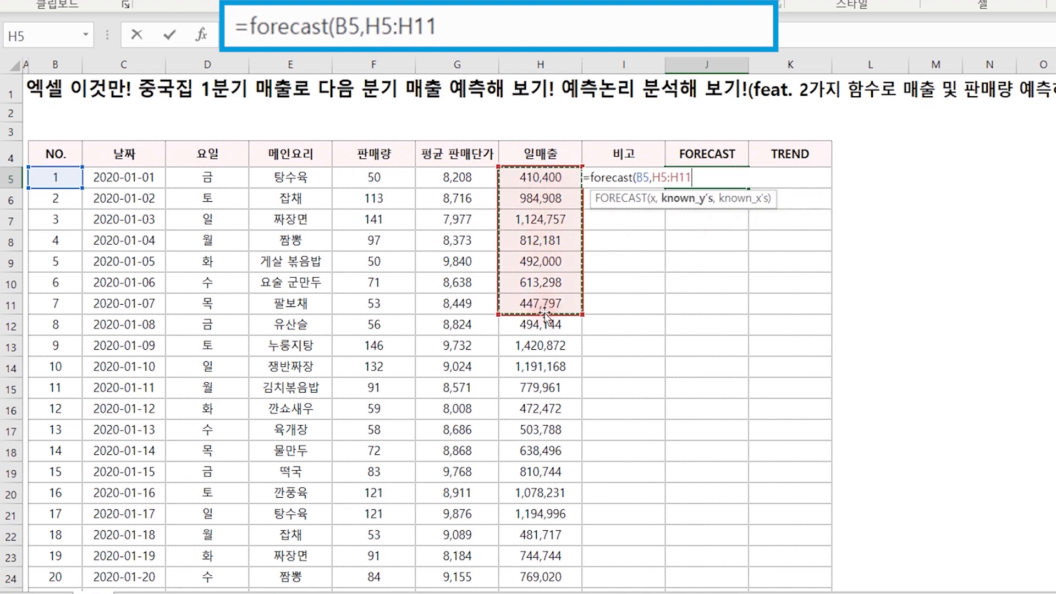
key(ctrl+shift+Down)
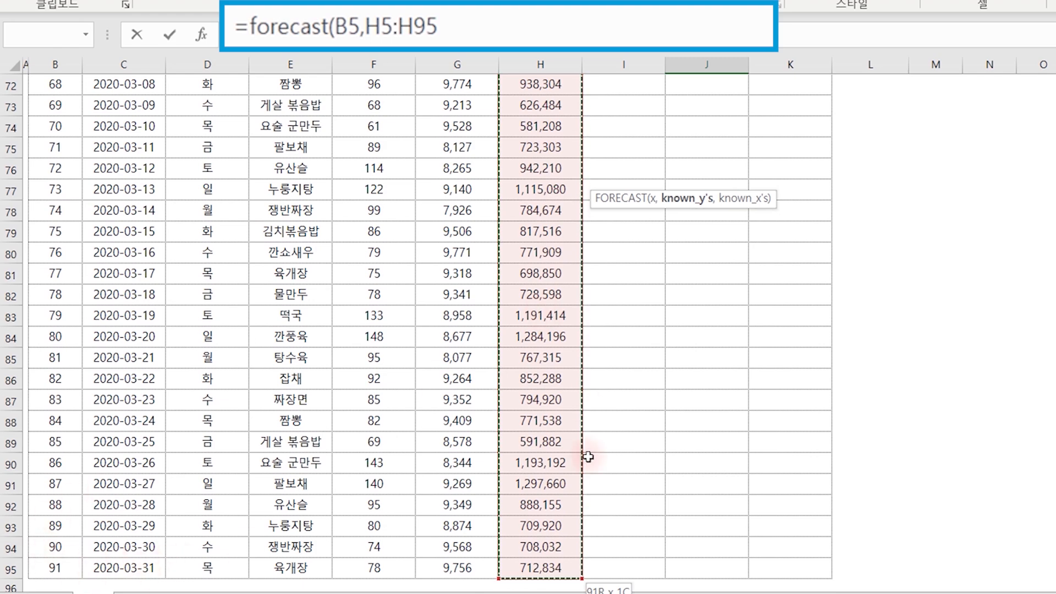
key(F4)
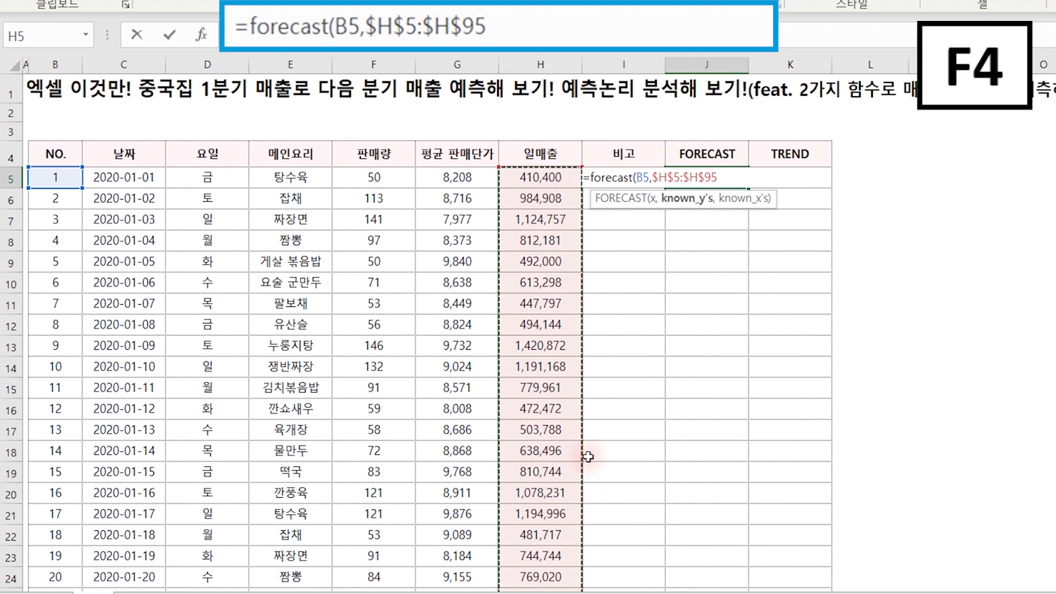
text(,)
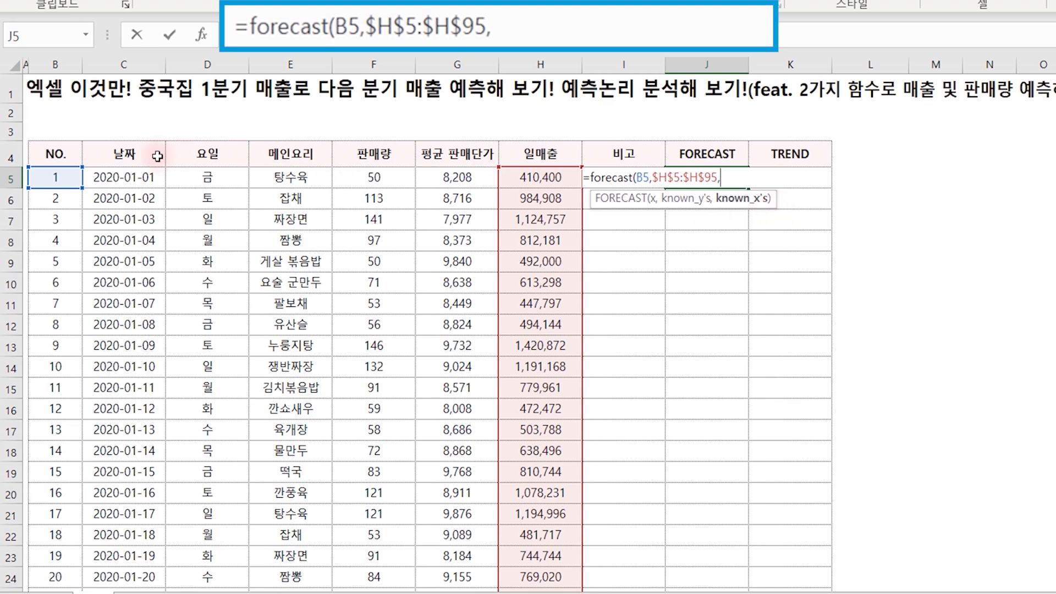
Complete J5's FORECAST formula with known x's $B$5:$B$95 and fill it down through J95.
click(57, 175)
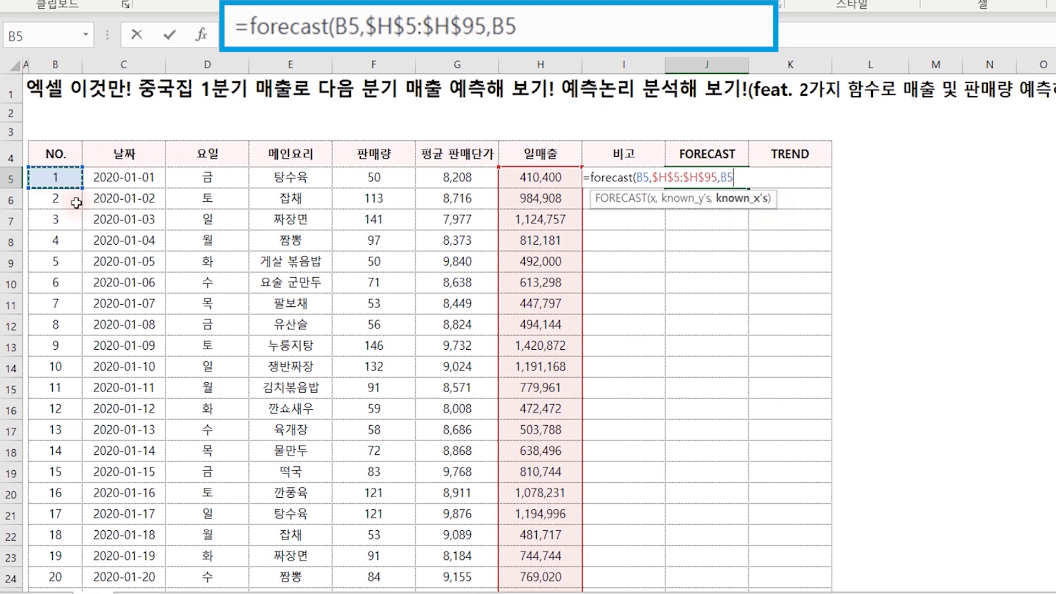
key(ctrl+shift+Down)
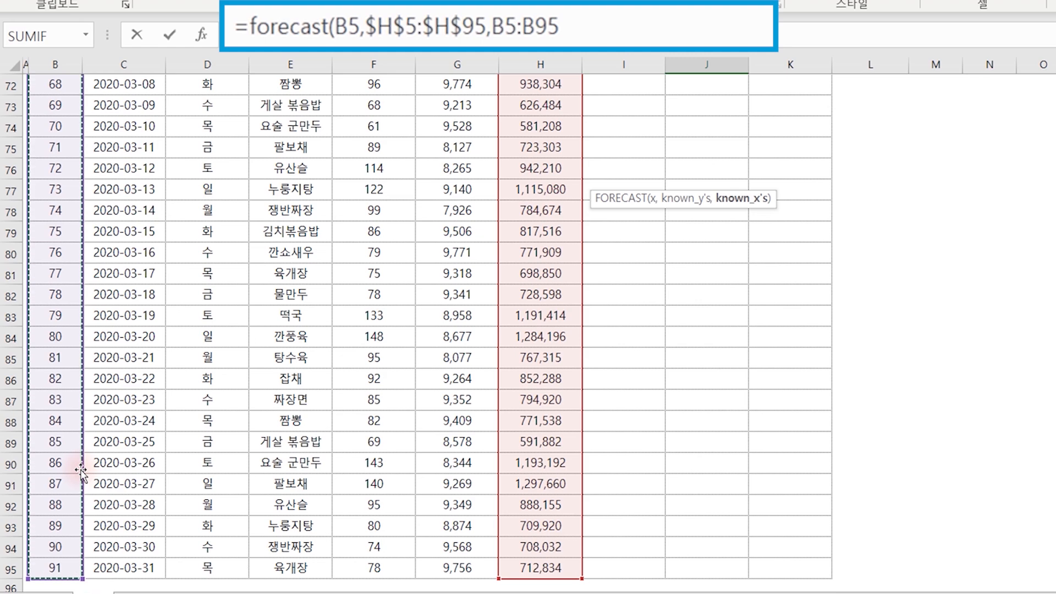
key(F4)
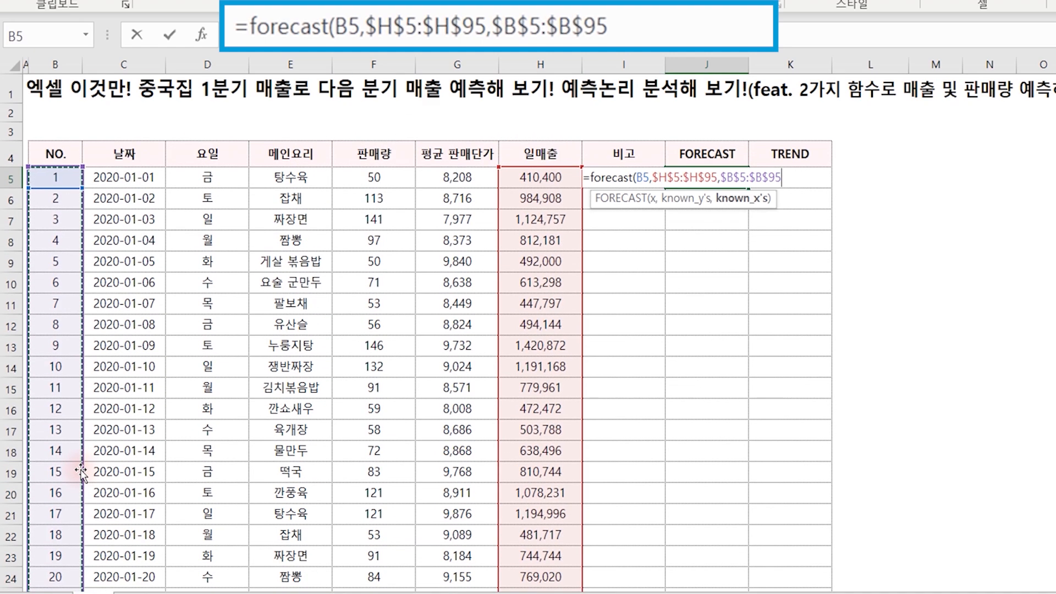
text())
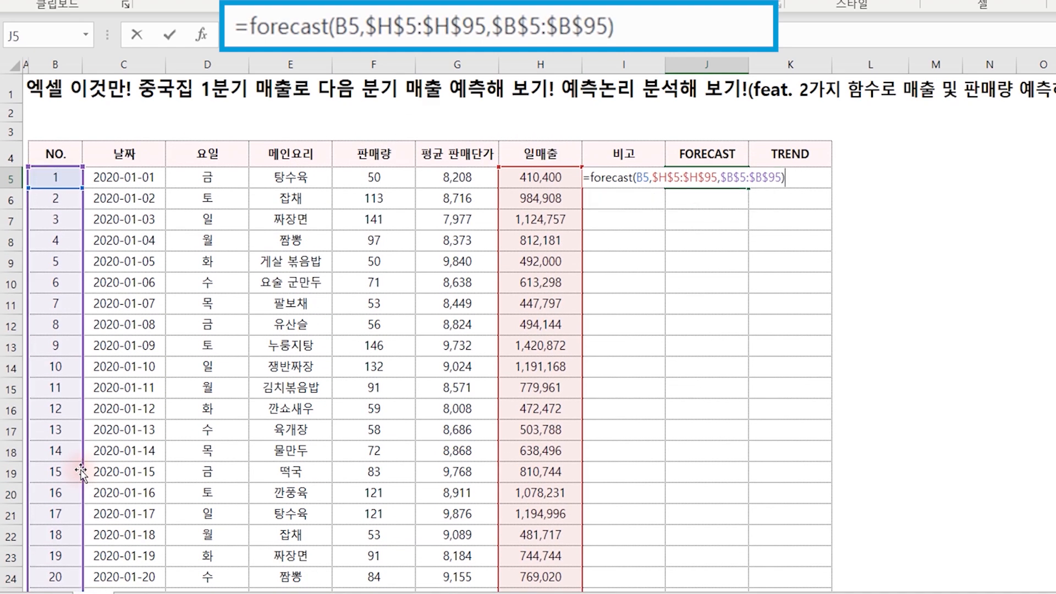
key(Return)
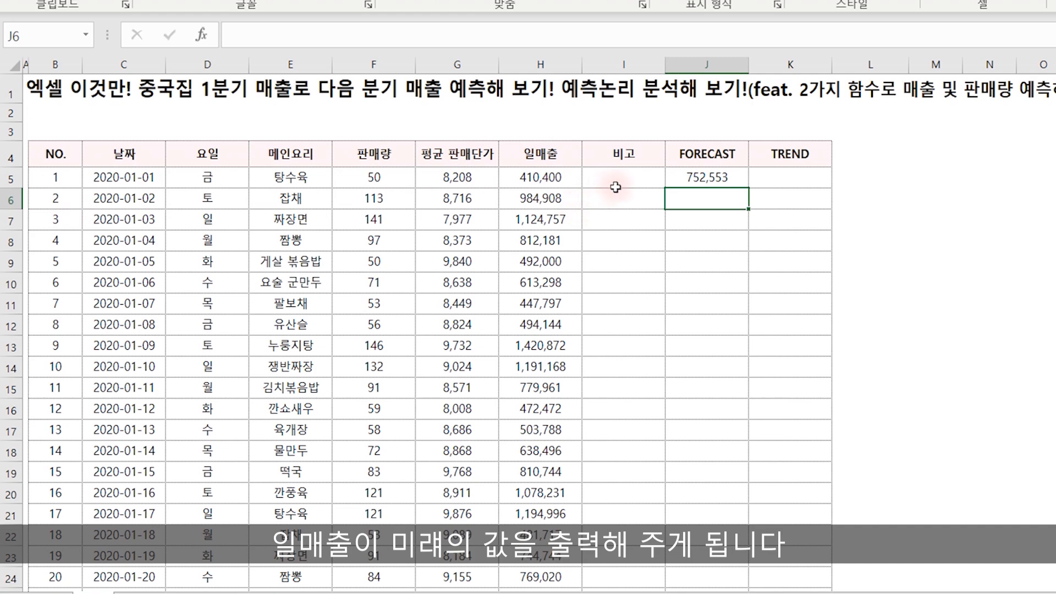
click(718, 180)
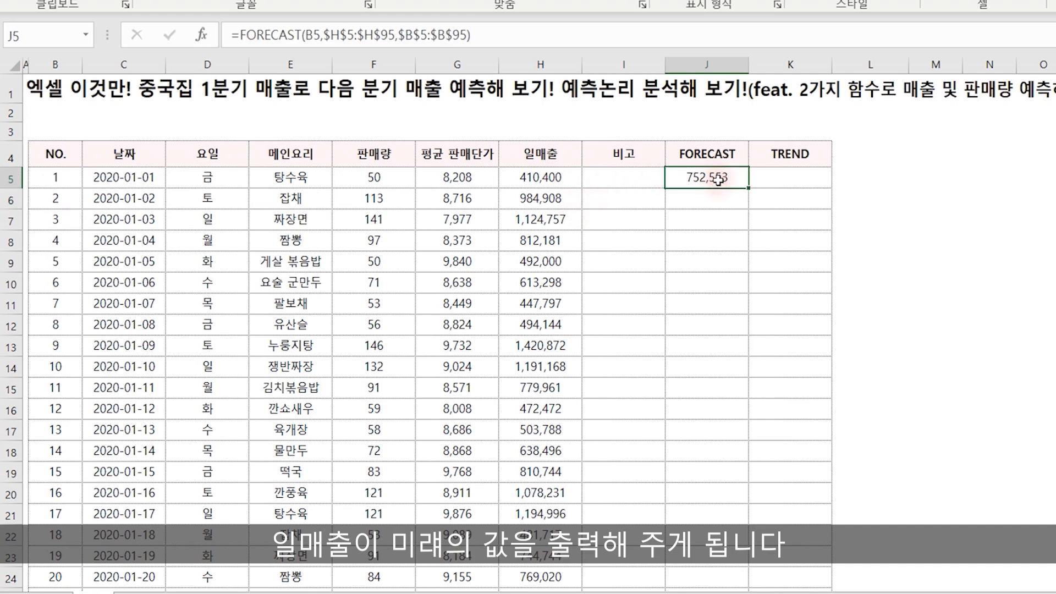
drag(747, 188, 715, 558)
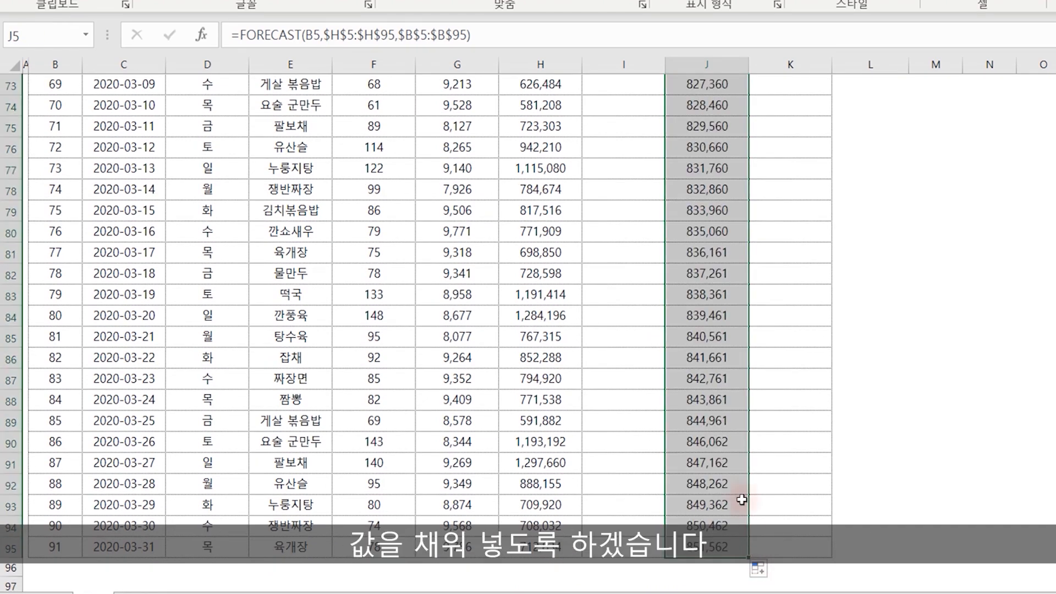
Start a TREND formula in K5 with the absolute range $H$5:$H$95 as known y's.
scroll(739, 472, up, 20)
click(794, 175)
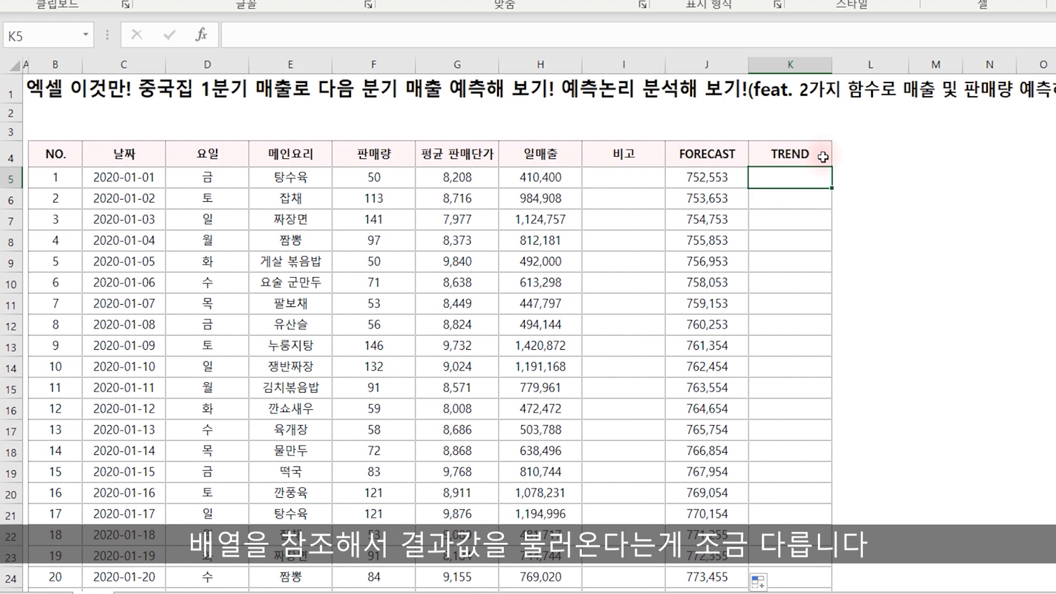
text(=trend)
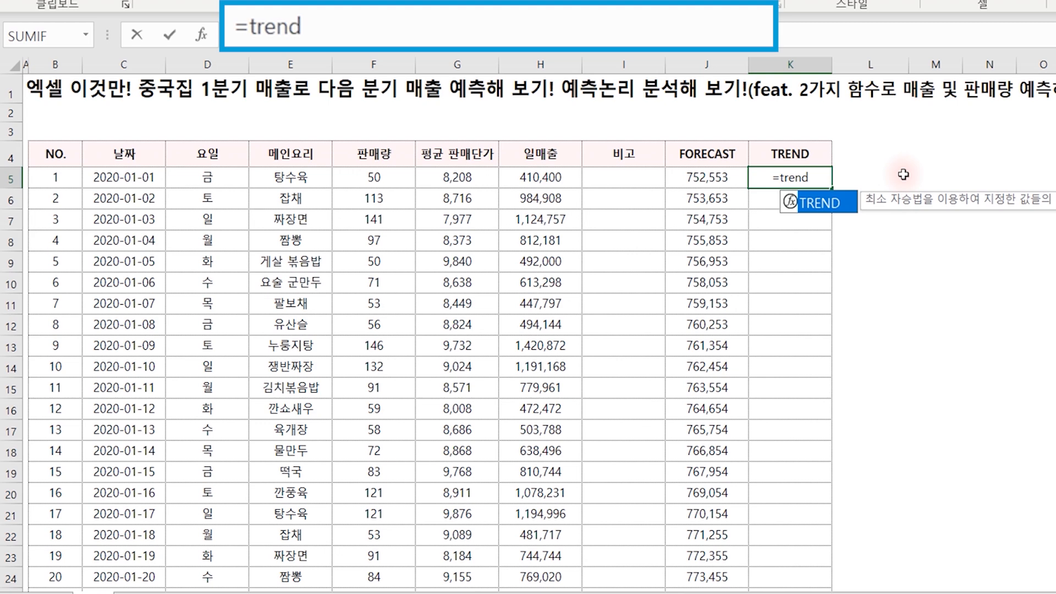
text(()
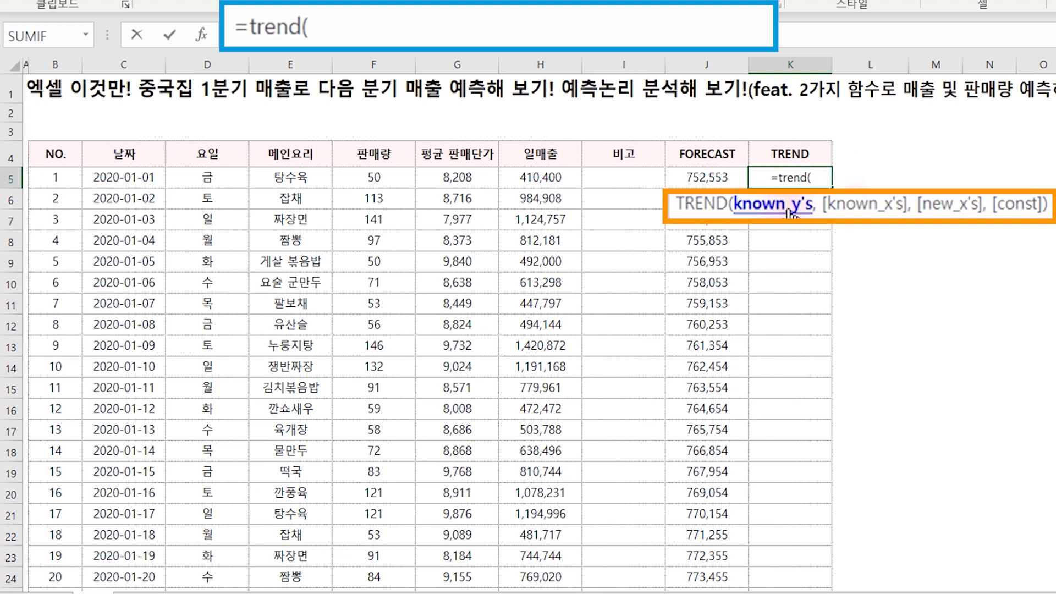
drag(540, 177, 541, 263)
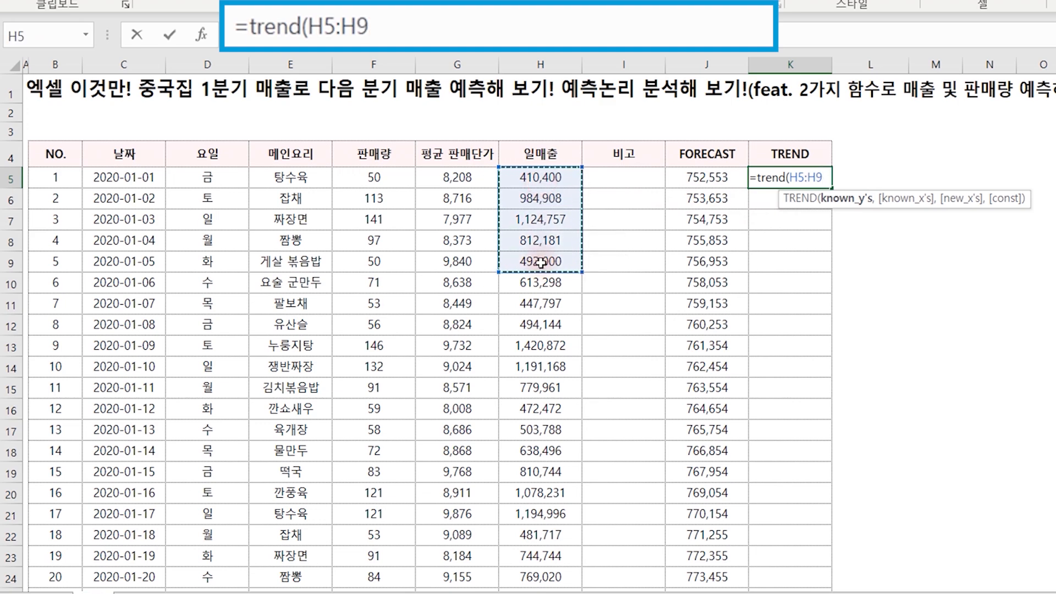
scroll(541, 263, down, 20)
scroll(541, 263, down, 1)
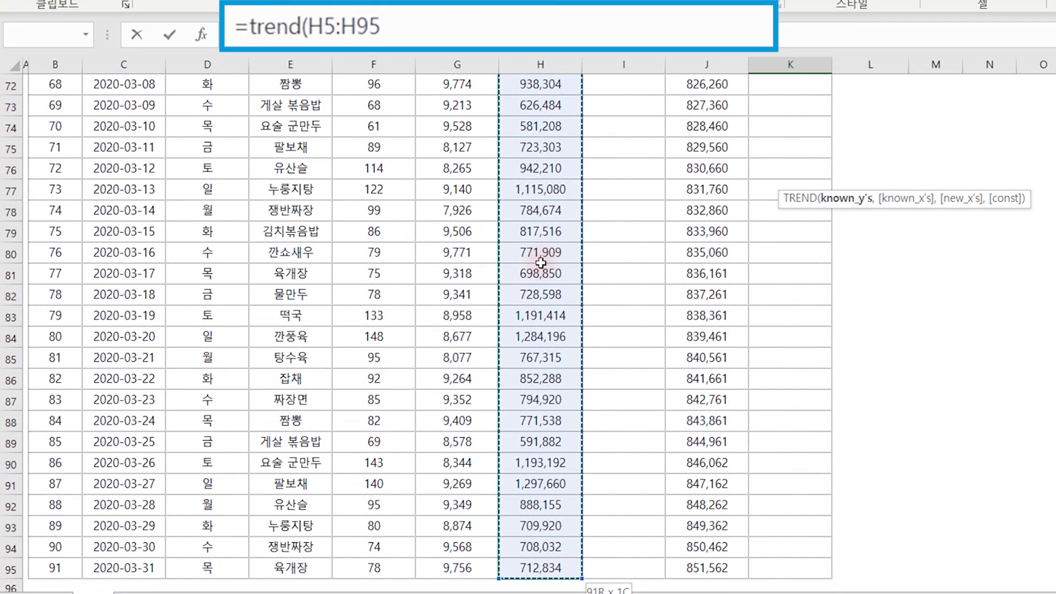
key(F4)
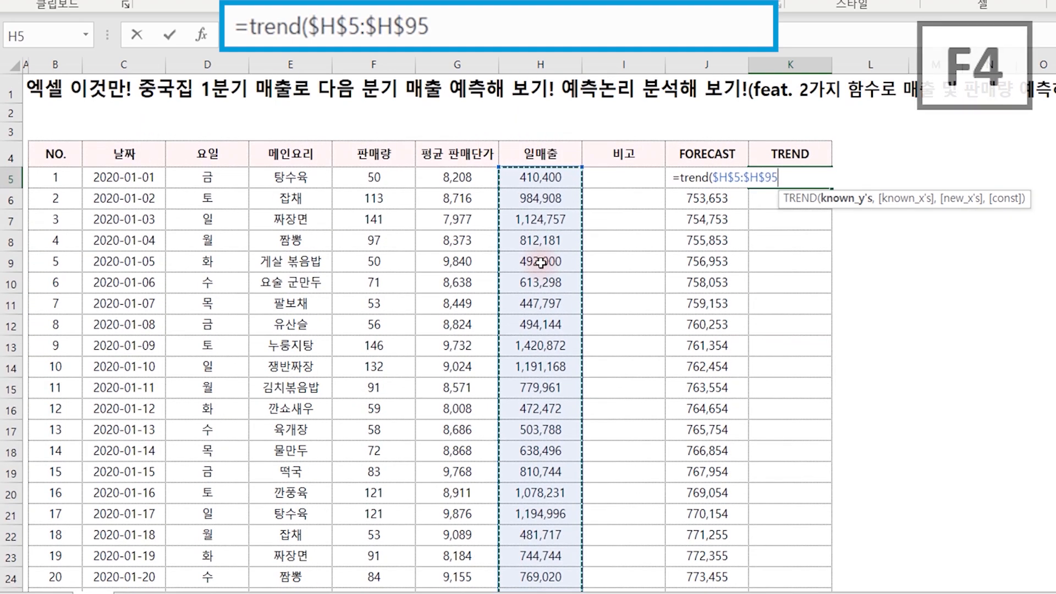
text(,)
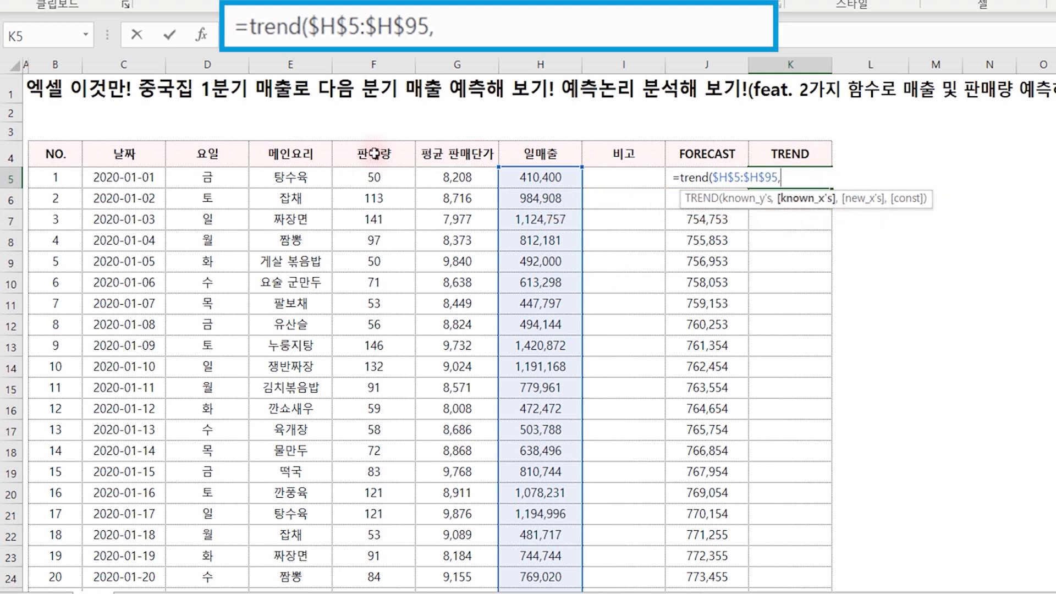
Set both the known x's and the new x's of the TREND formula to $B$5:$B$95.
drag(57, 177, 55, 212)
key(ctrl+shift+Down)
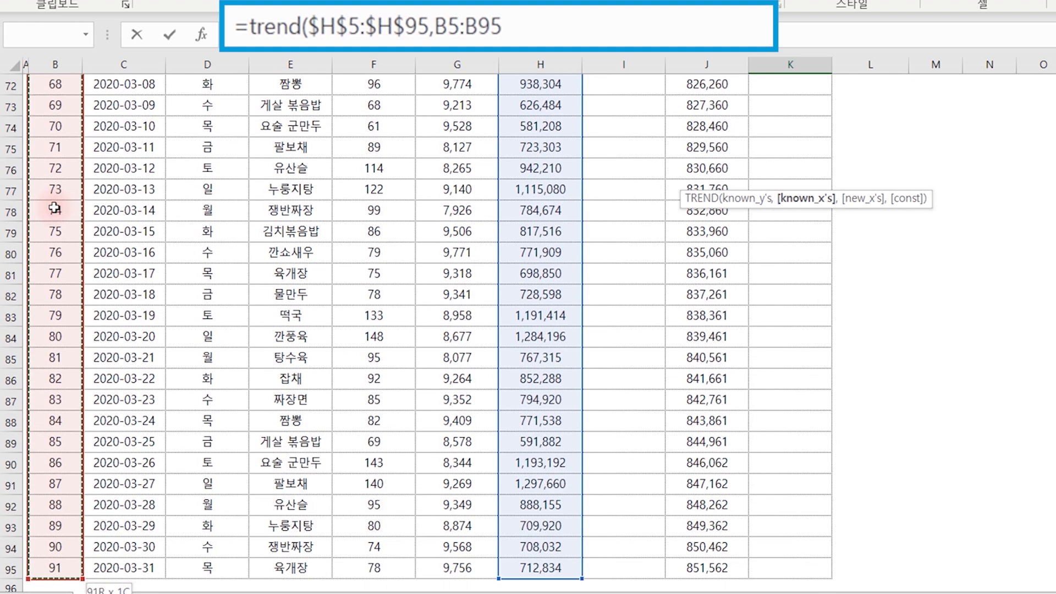
key(F4)
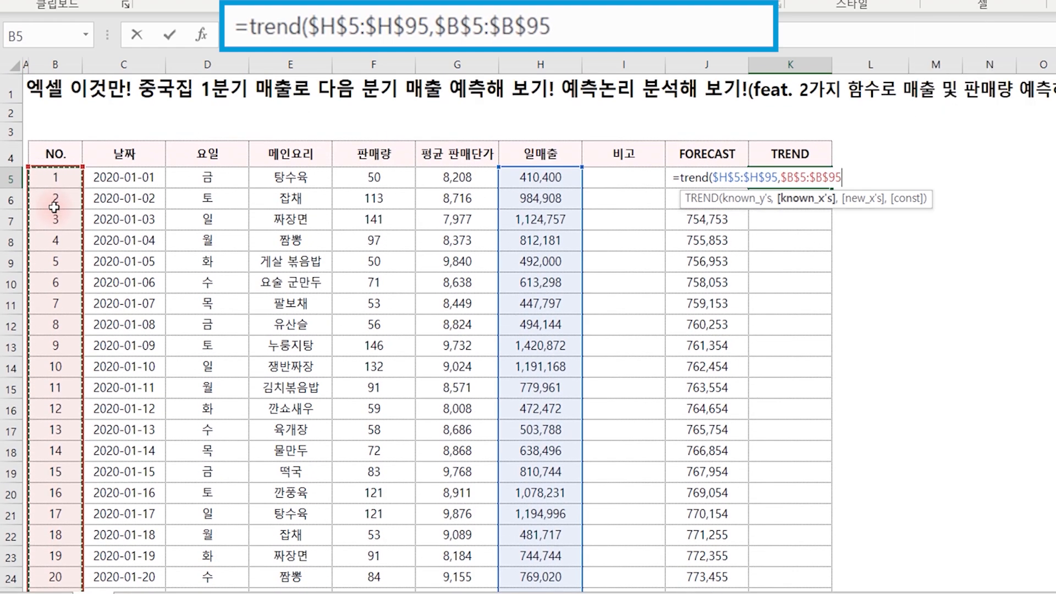
text(,)
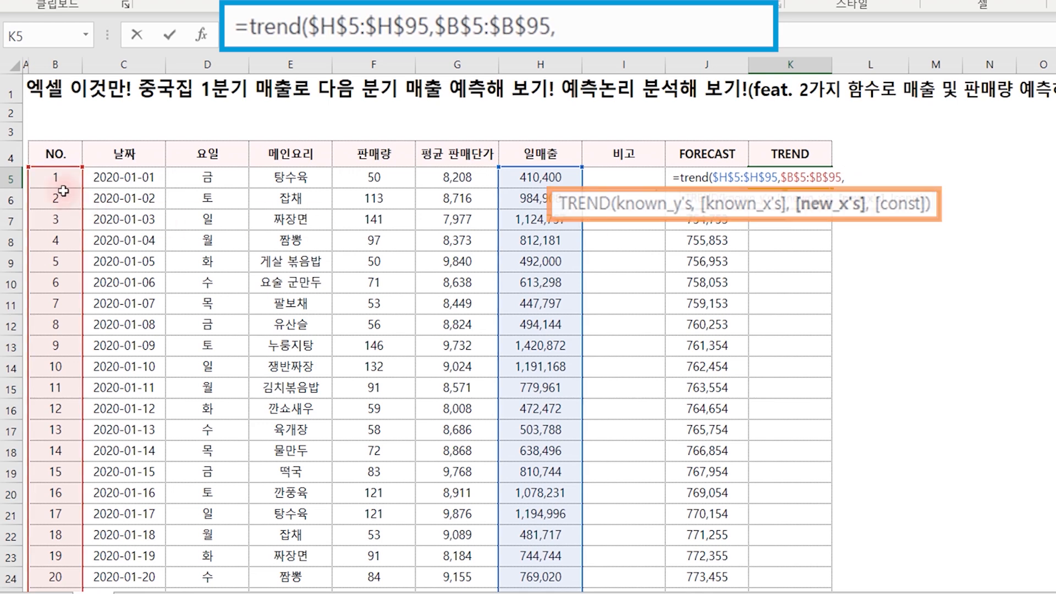
click(55, 179)
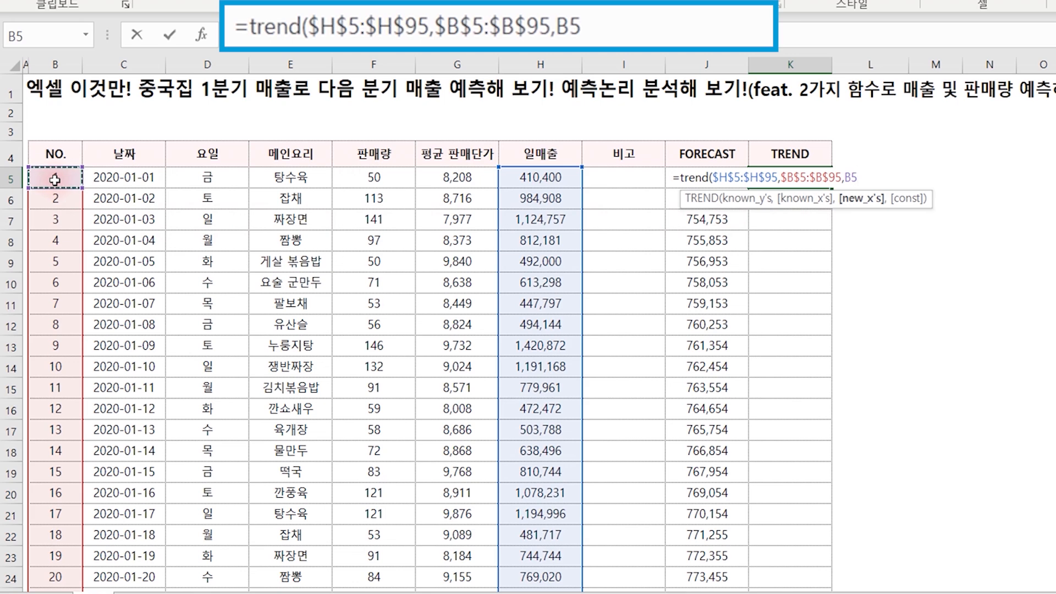
key(ctrl+shift+Down)
key(F4)
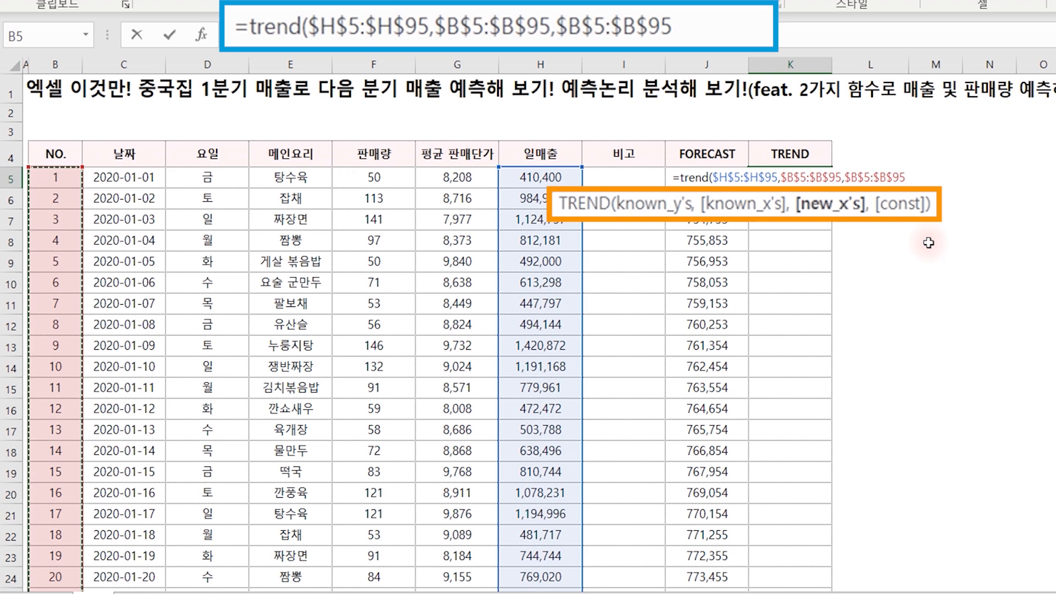
text(,)
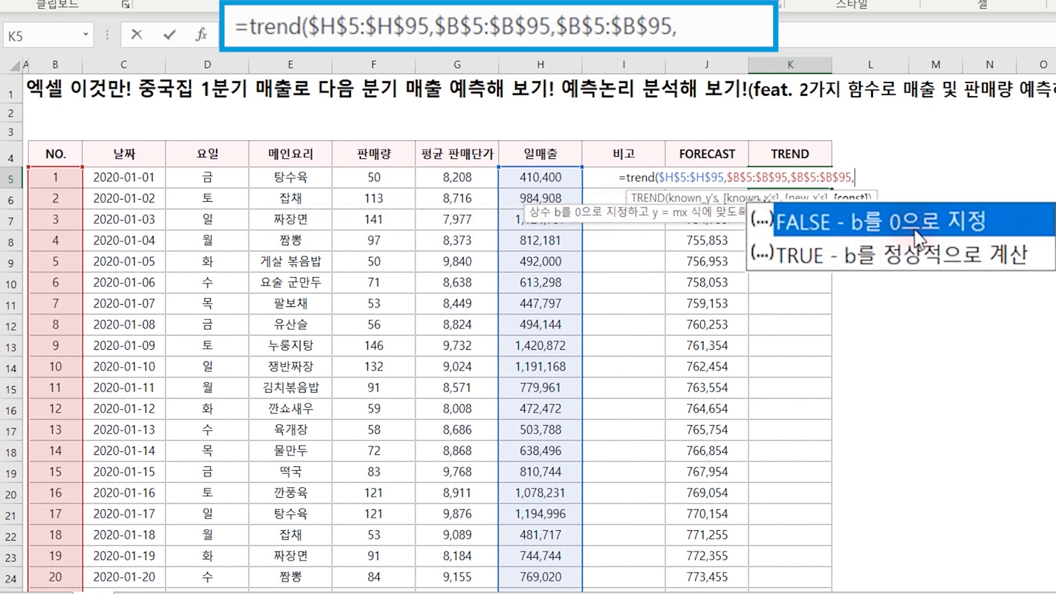
Set the TREND formula's const argument to TRUE and enter the completed formula in K5.
click(910, 260)
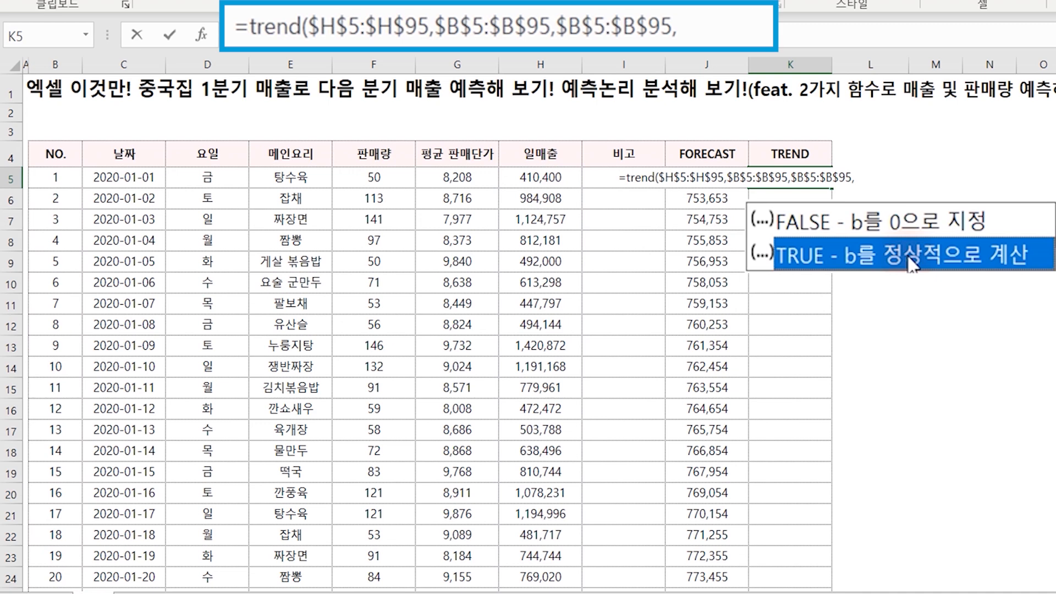
double_click(910, 259)
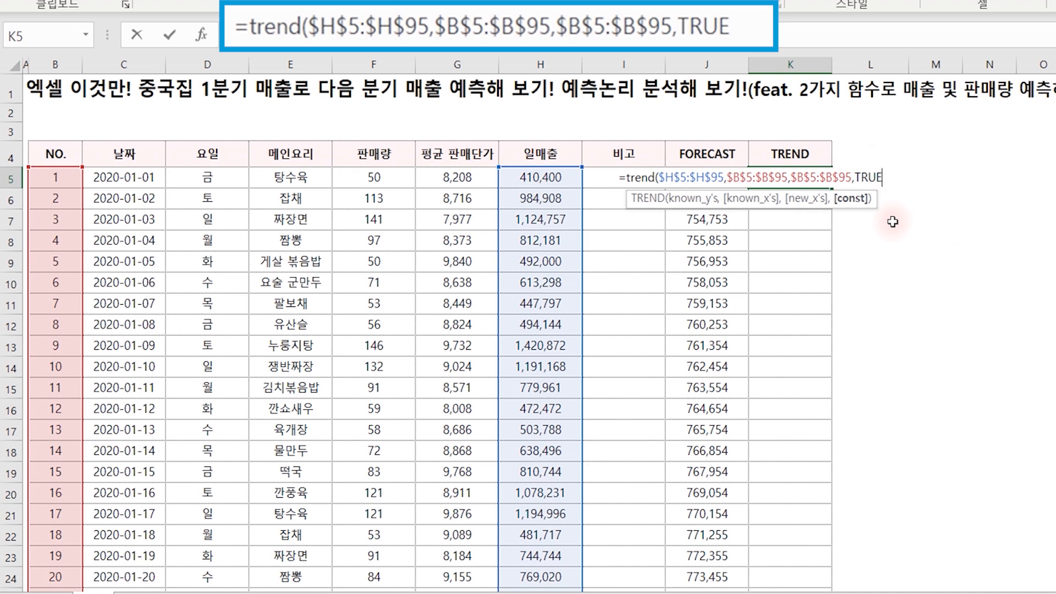
text())
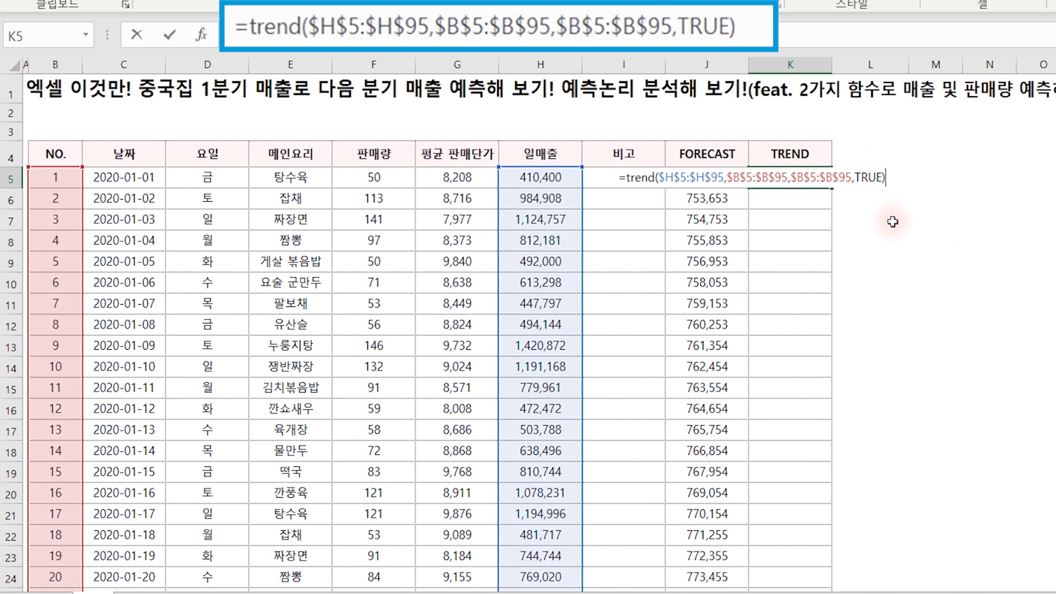
key(Return)
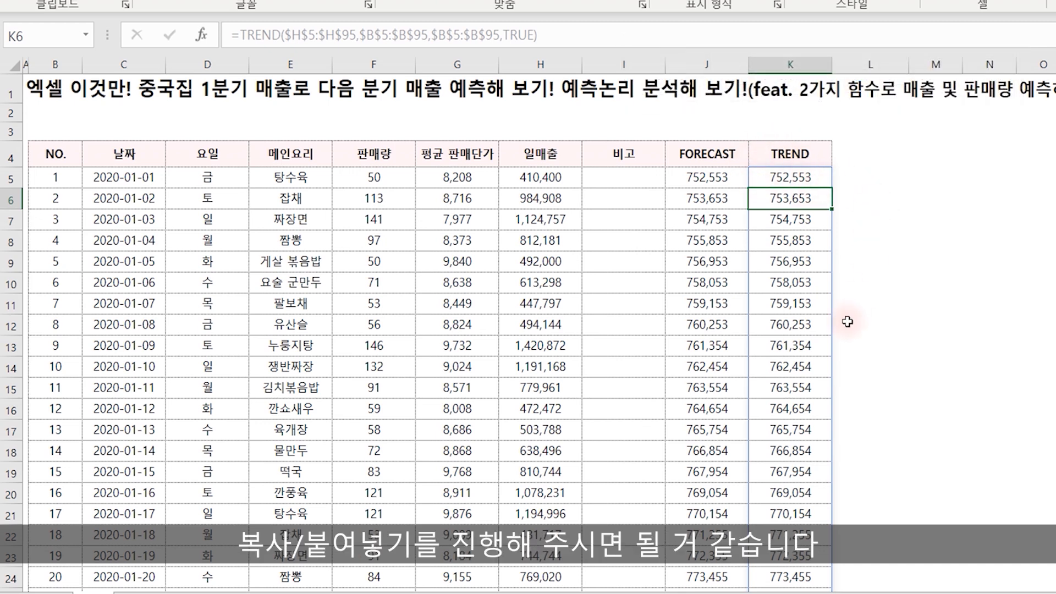
Compare the TREND results in the first rows with the FORECAST results beside them.
click(797, 155)
click(717, 177)
click(786, 177)
click(783, 198)
click(780, 219)
click(778, 241)
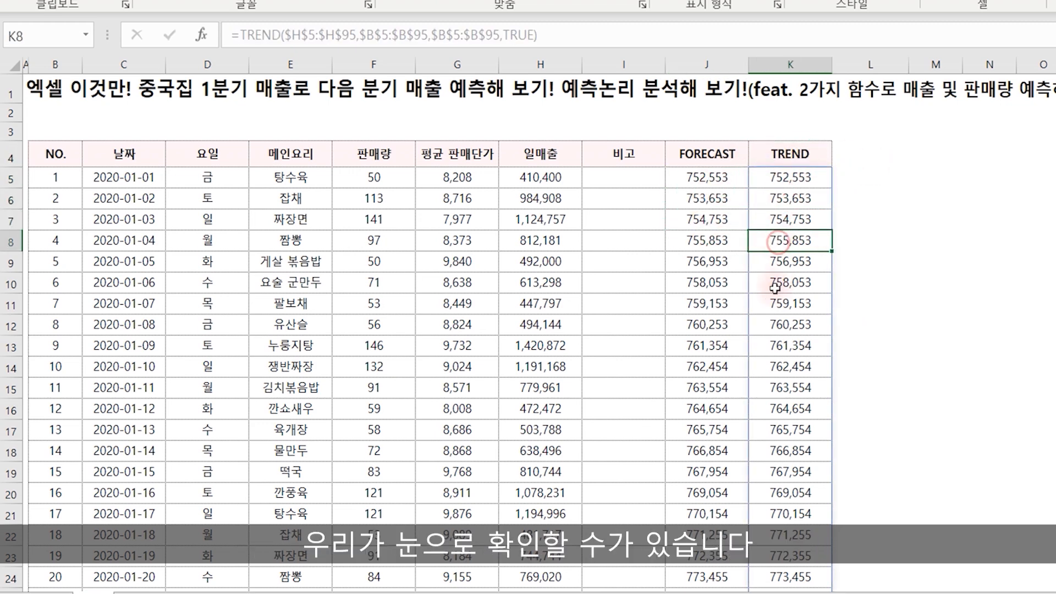
click(1027, 233)
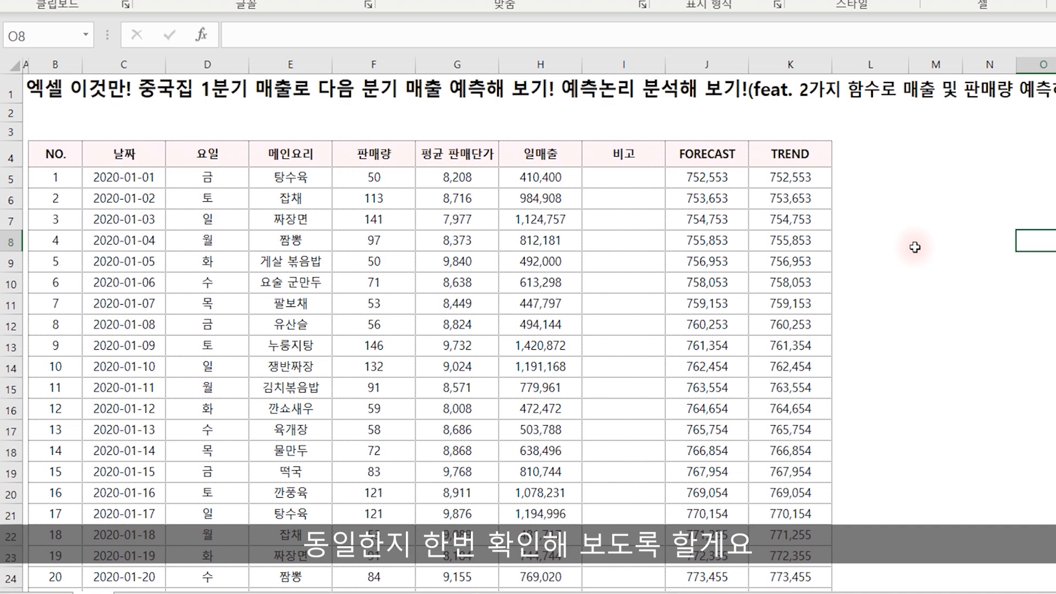
Select the date column C4:C95 together with the daily sales column H4:H95, including their headers.
drag(124, 156, 137, 368)
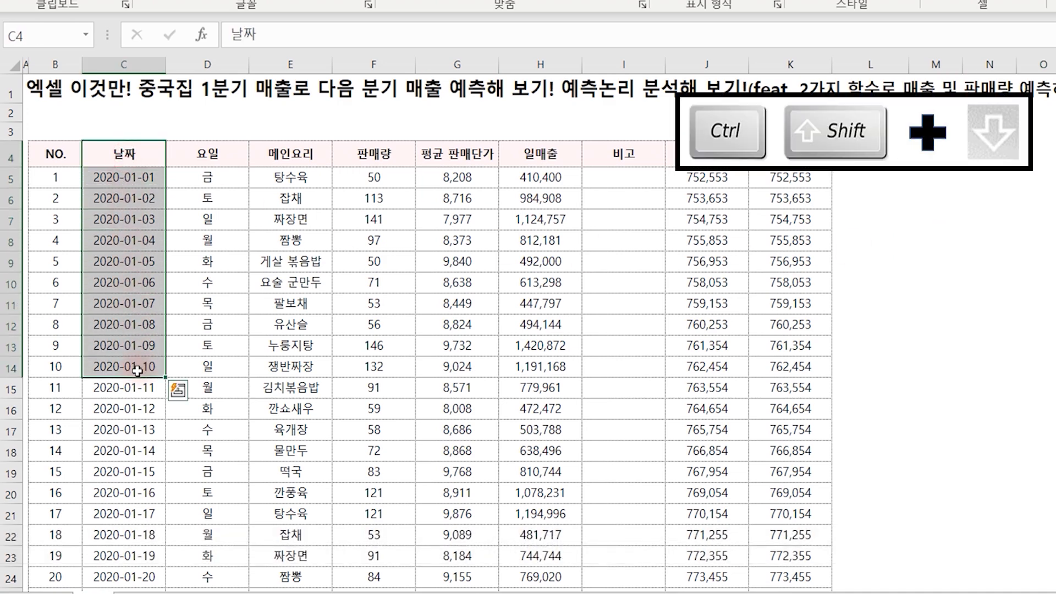
key(ctrl+shift+Down)
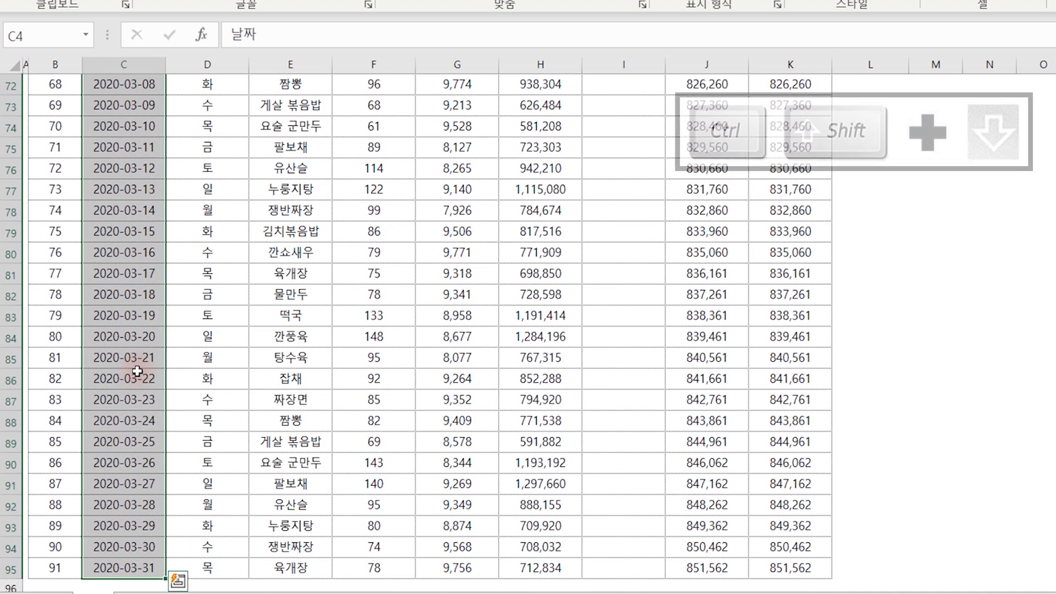
key(Tab)
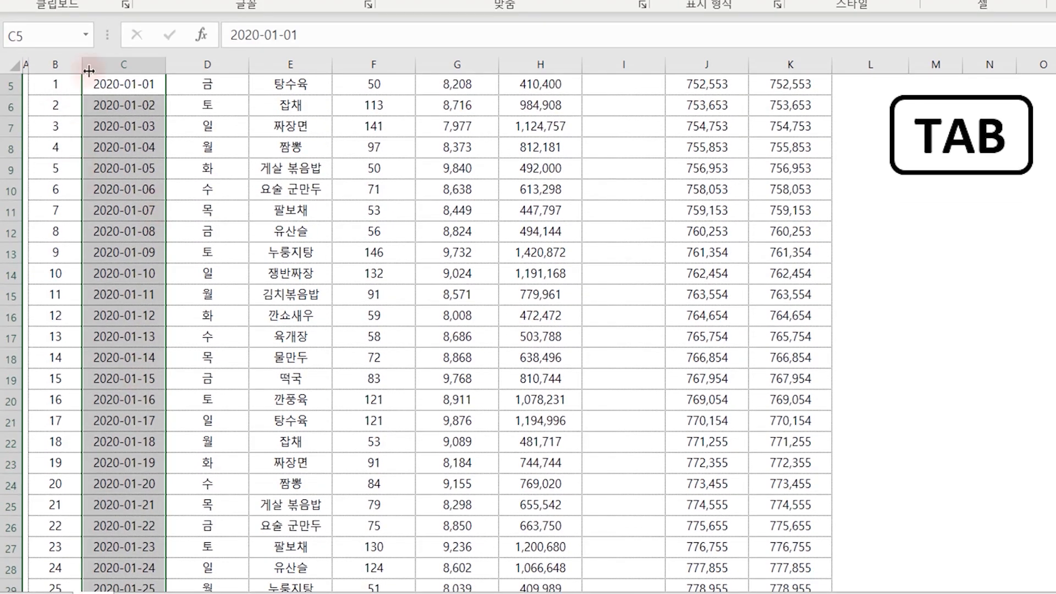
scroll(226, 188, up, 2)
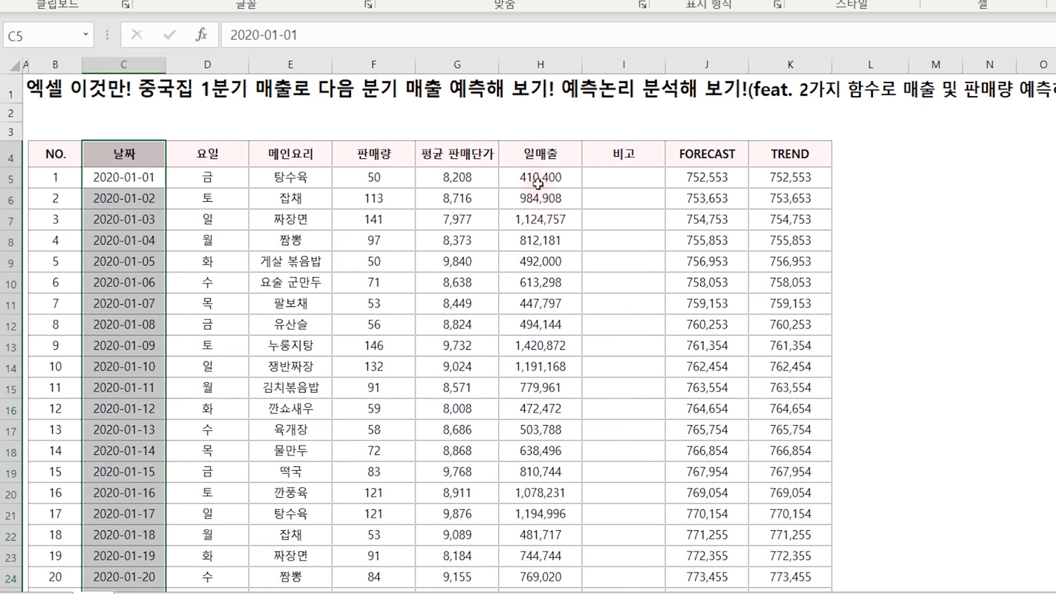
drag(550, 154, 542, 245)
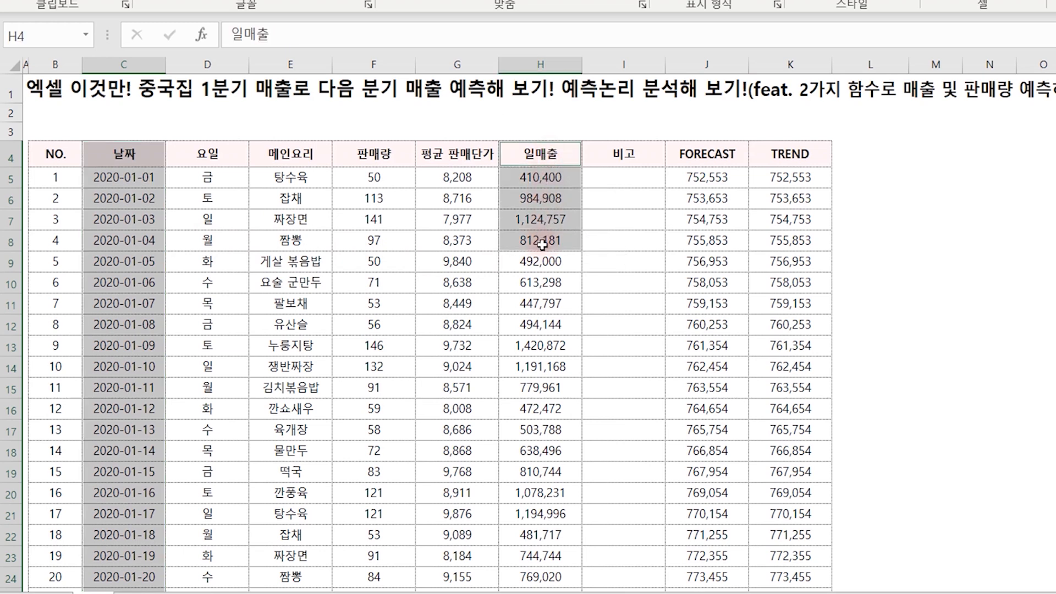
key(ctrl+shift+Down)
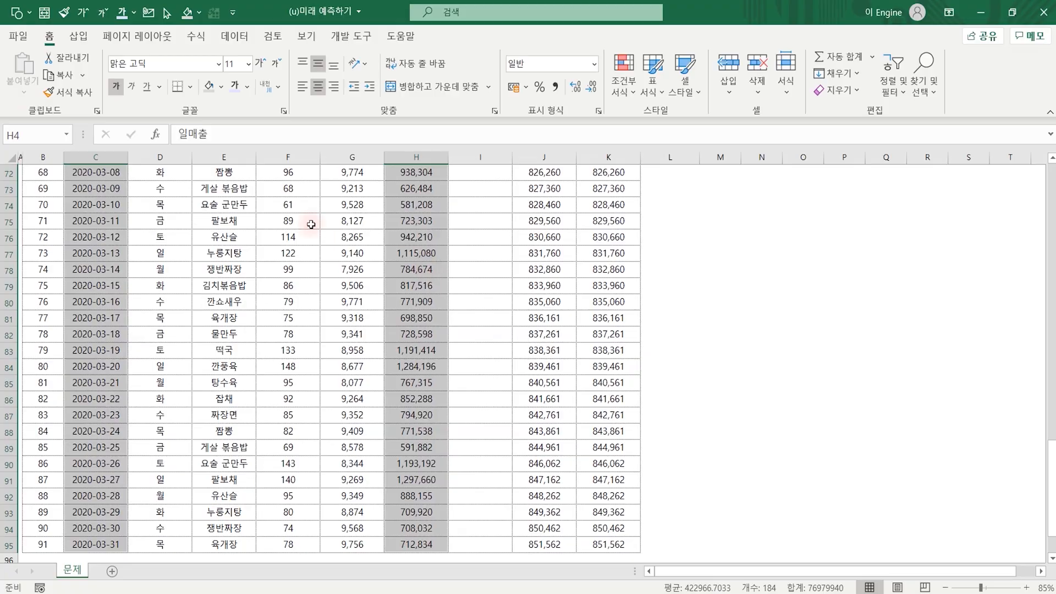
Insert a basic 2-D line chart of daily sales by date from the selected columns.
click(79, 36)
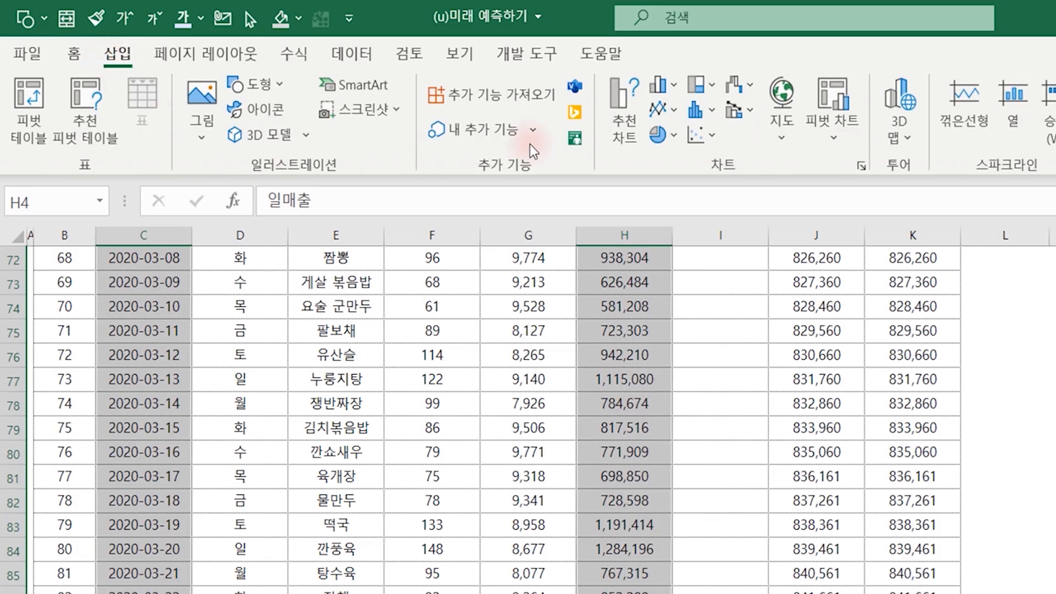
click(658, 110)
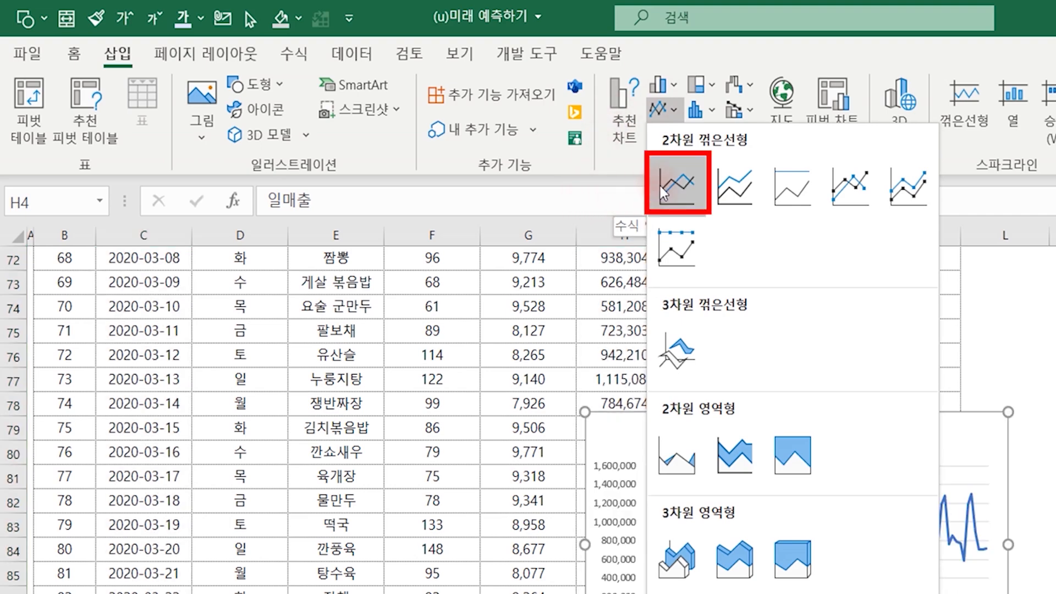
click(659, 185)
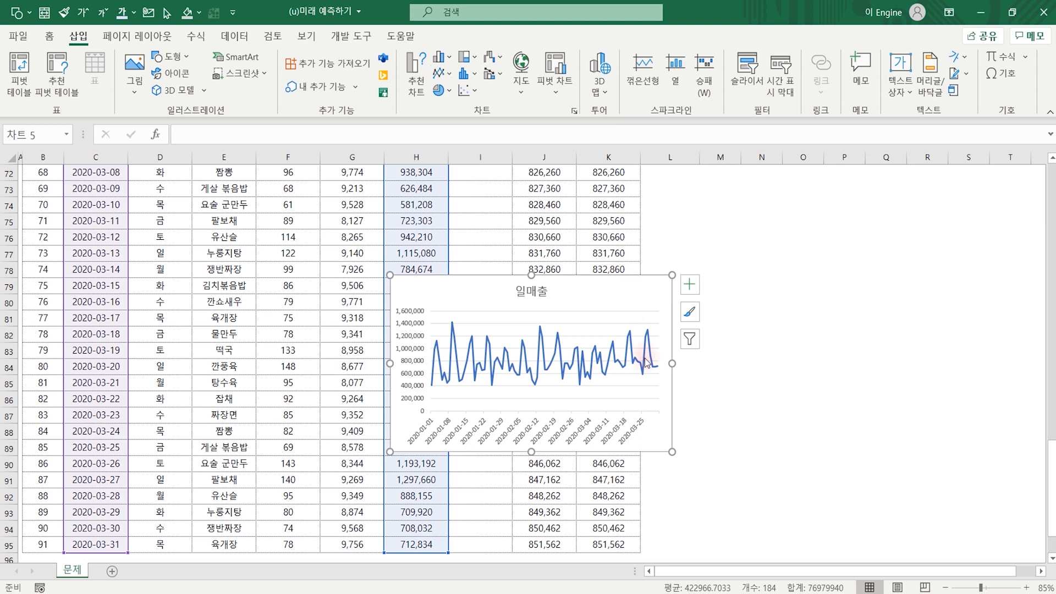
Move the daily sales chart up to the start of the table at G5 and widen it to span columns C to R.
click(673, 304)
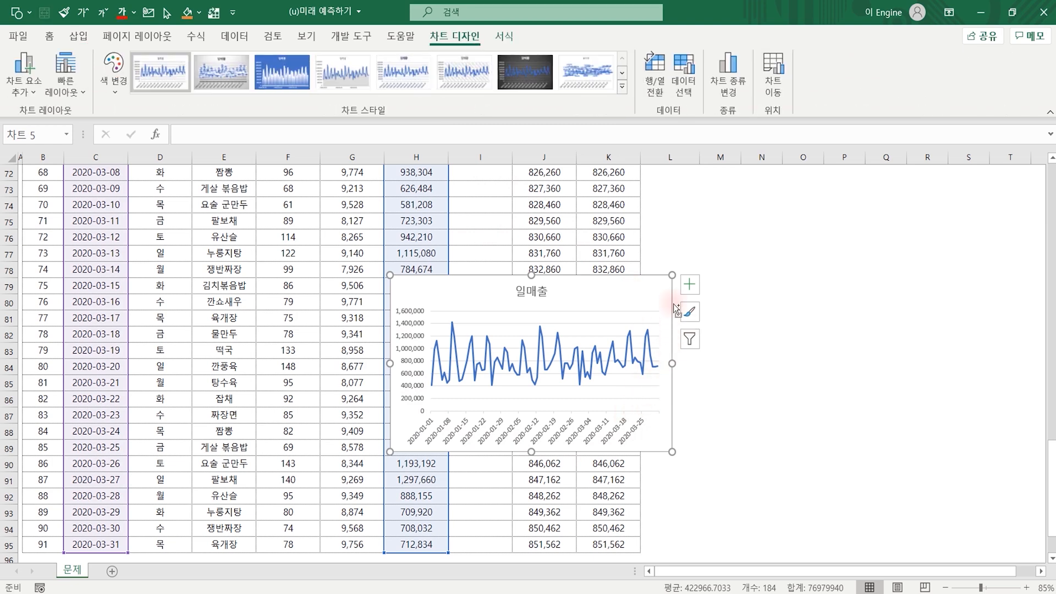
key(Delete)
drag(1051, 491, 1051, 206)
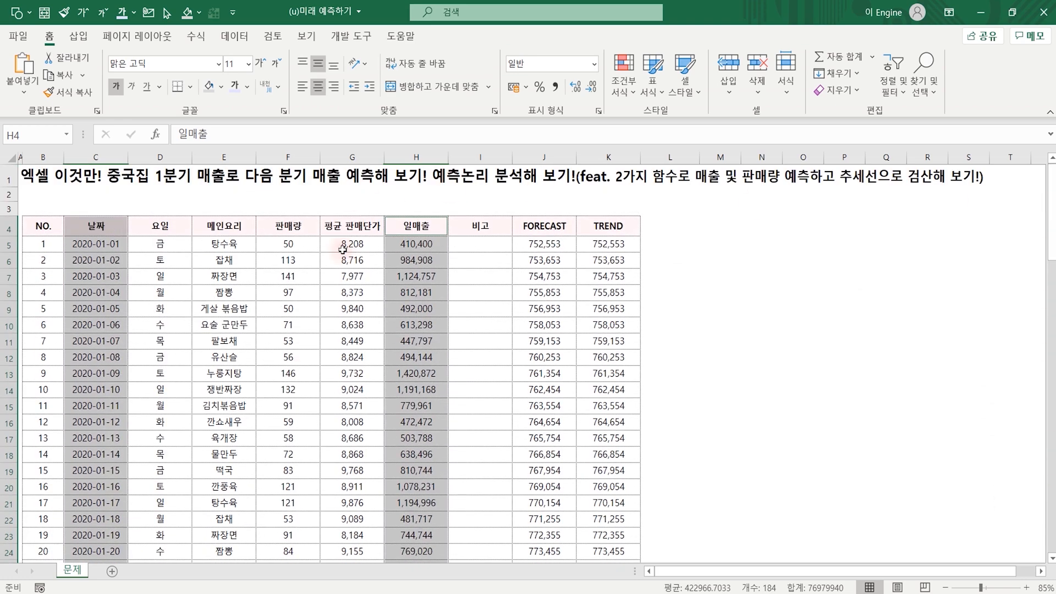
click(330, 244)
key(ctrl+v)
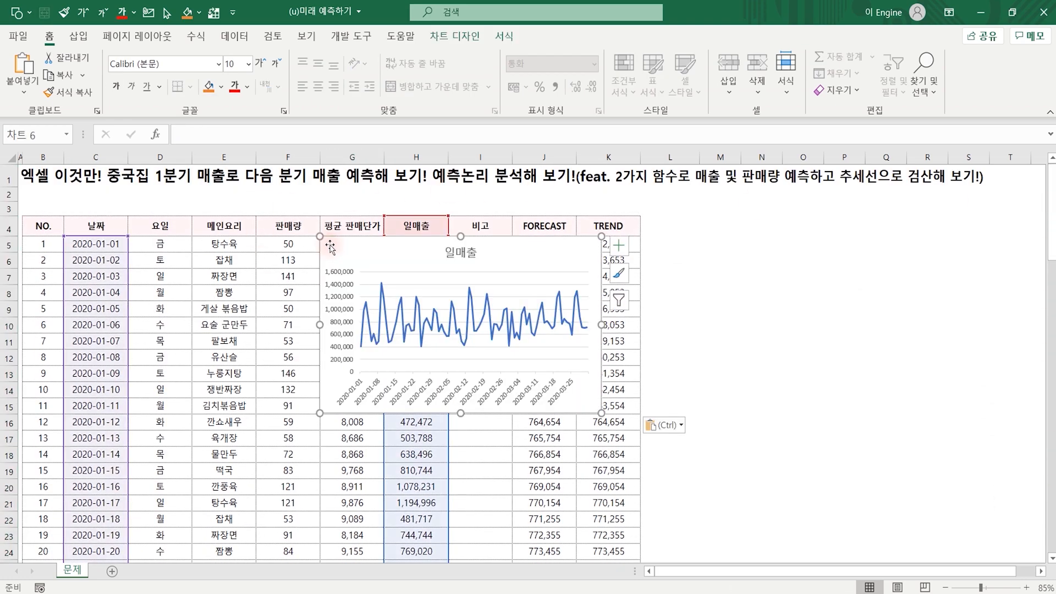
drag(319, 324, 63, 325)
drag(600, 324, 959, 323)
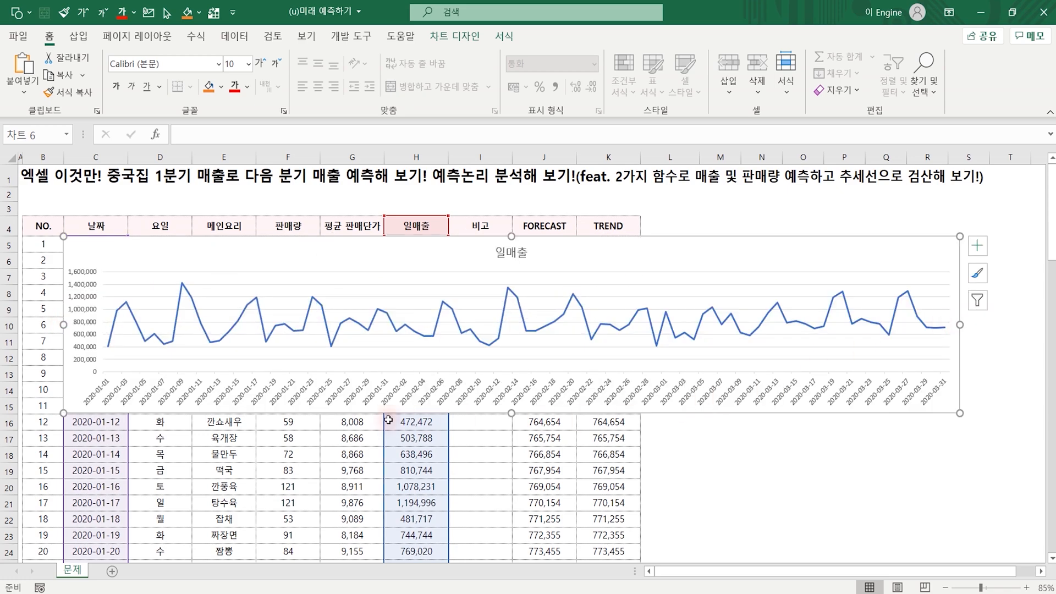
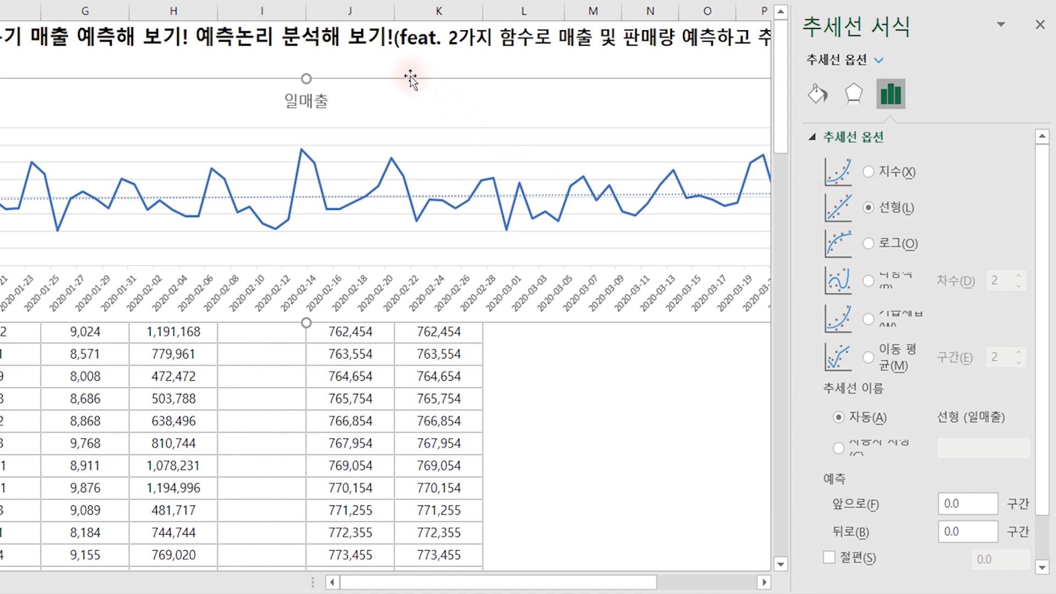
Move the chart down below the first two data rows and select its linear trendline.
drag(412, 77, 398, 173)
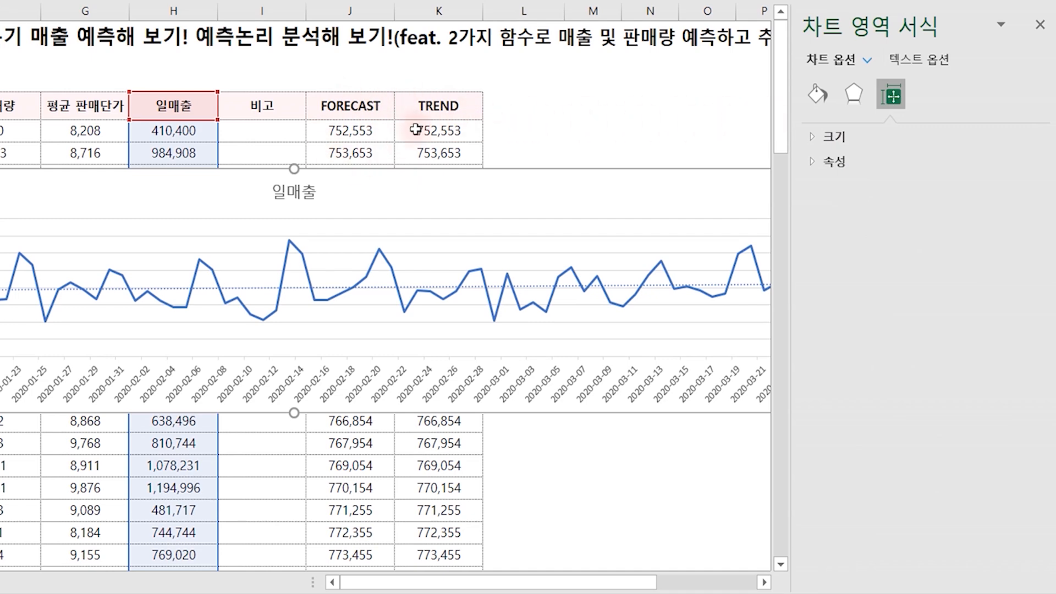
click(367, 277)
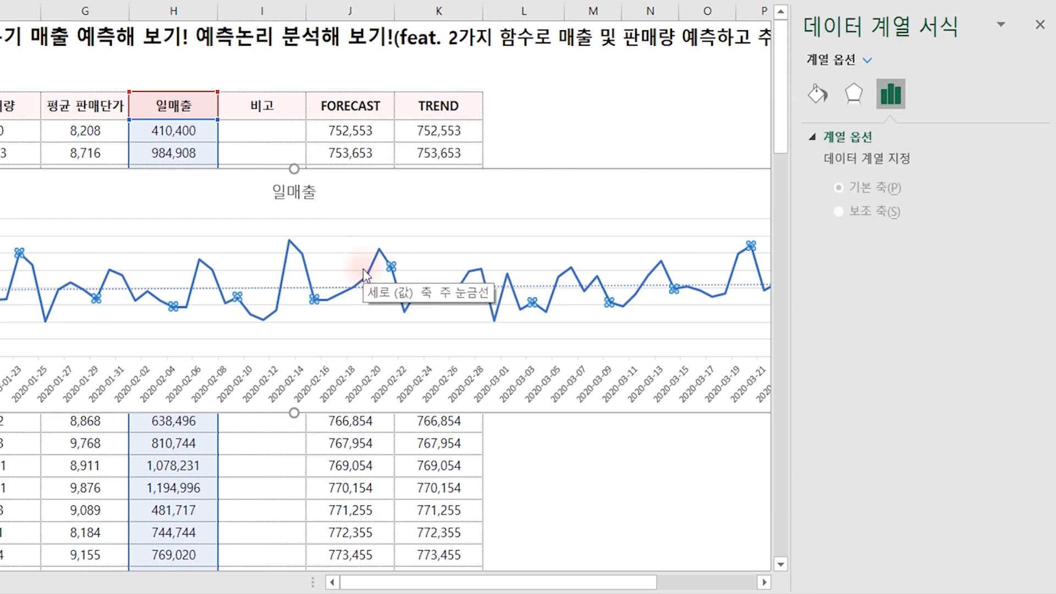
click(402, 287)
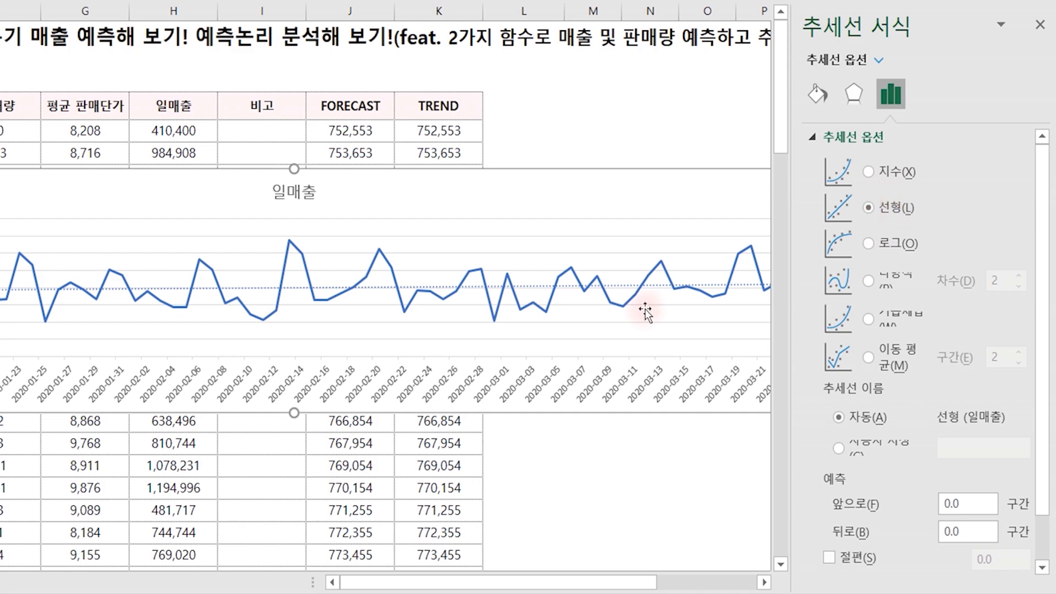
click(370, 288)
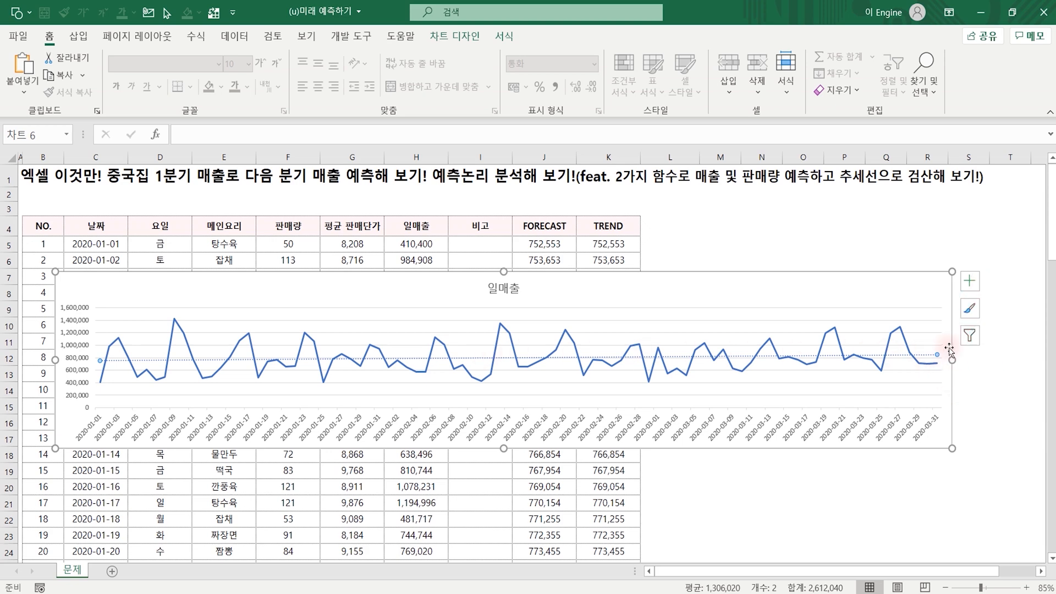
Format the daily sales trendline with a red outline 3 pt thick.
right_click(900, 358)
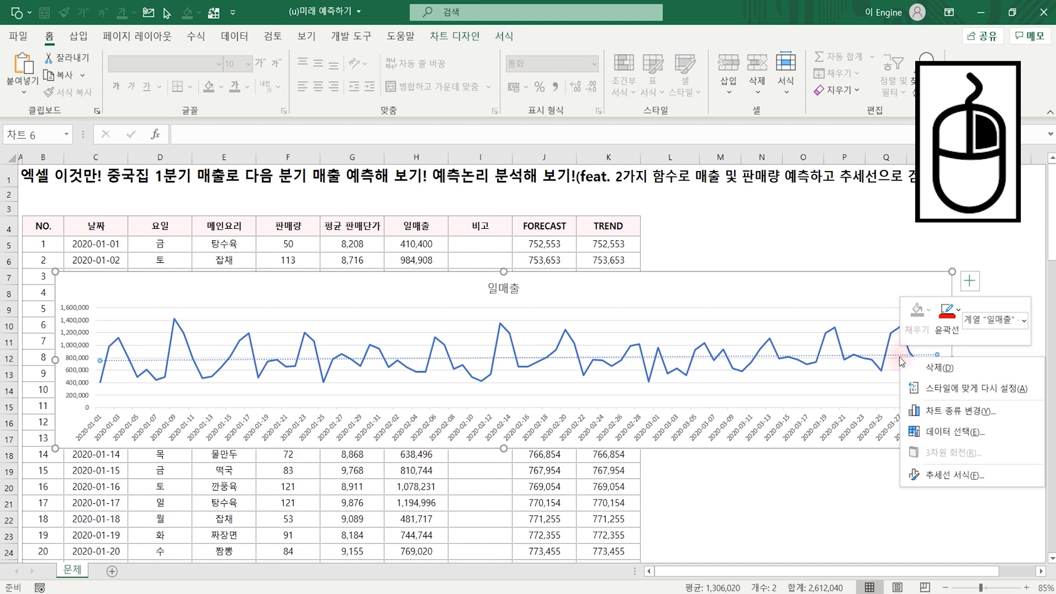
click(950, 328)
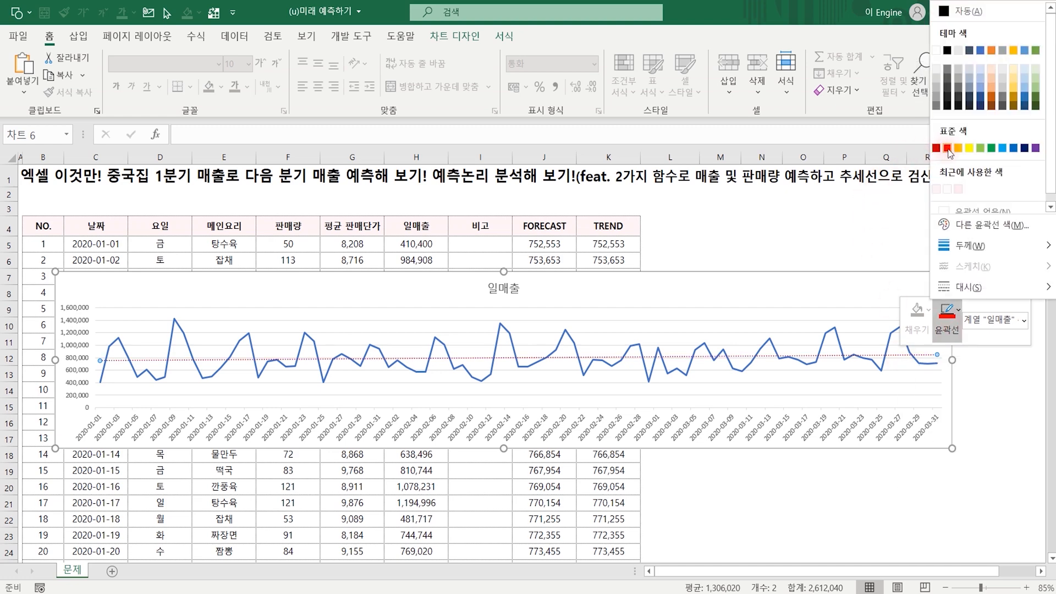
click(947, 149)
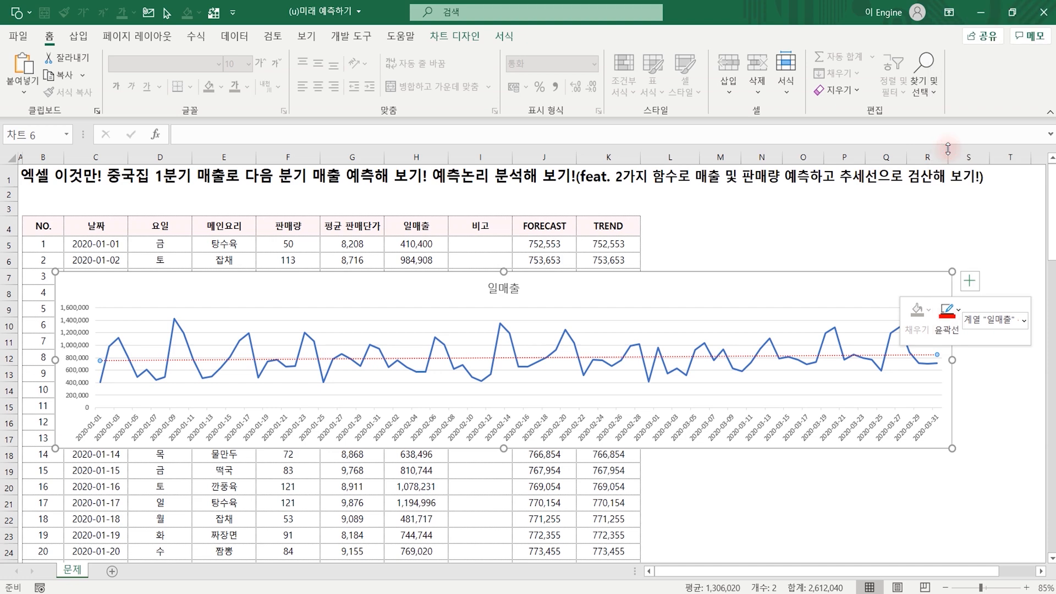
click(946, 328)
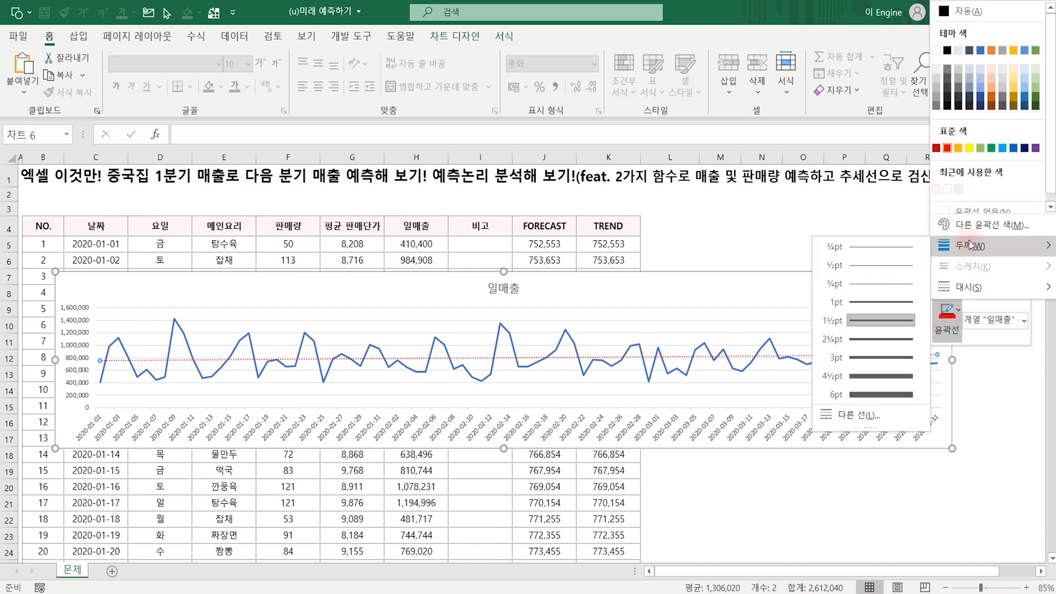
mouse_move(943, 246)
click(875, 358)
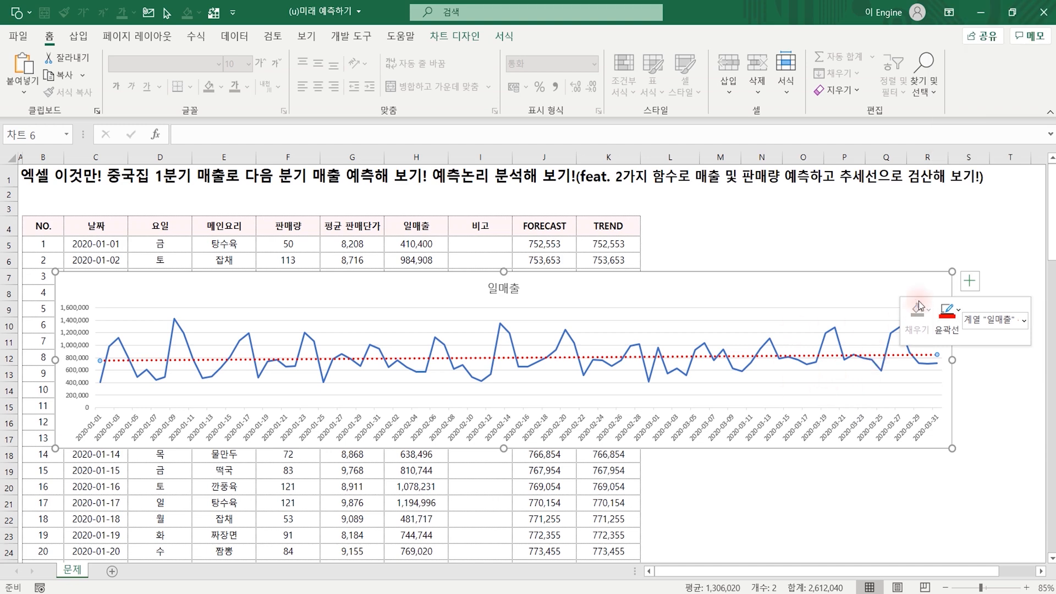
click(910, 223)
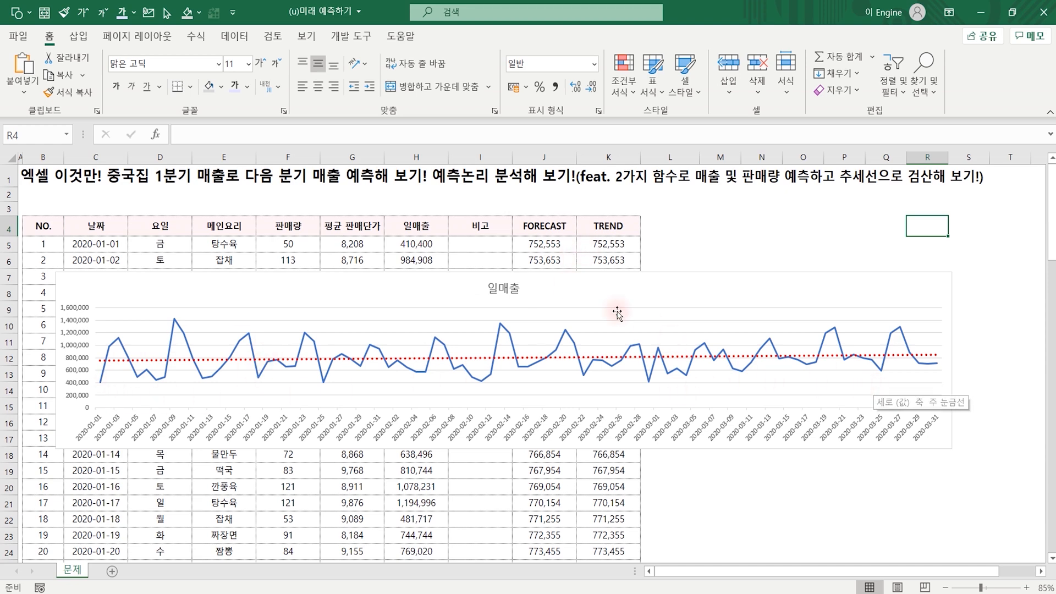
Add a new data series to the chart and take its name from the FORECAST header in J4.
drag(605, 272, 593, 286)
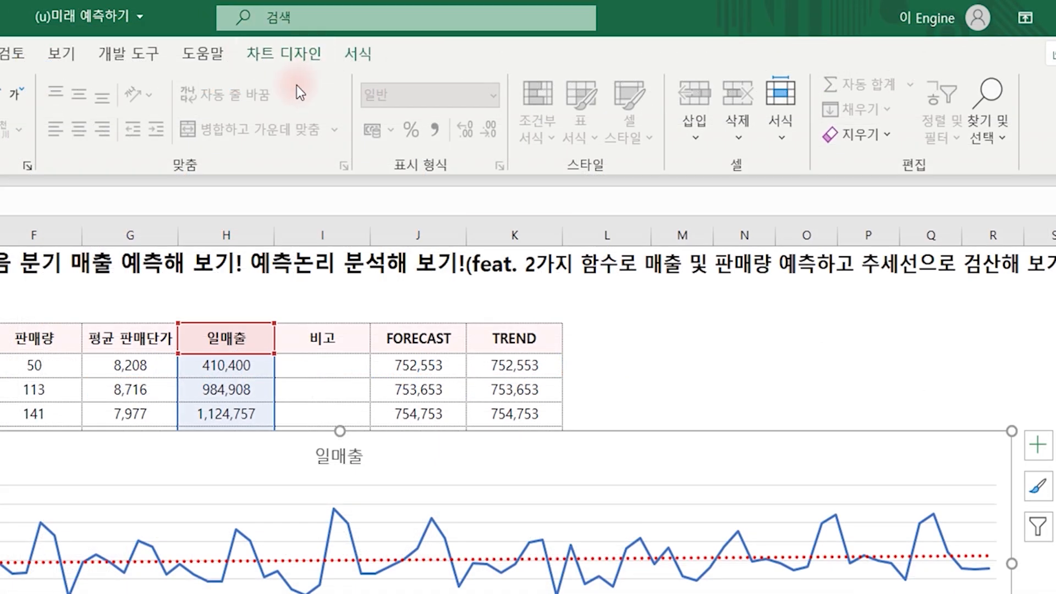
click(284, 55)
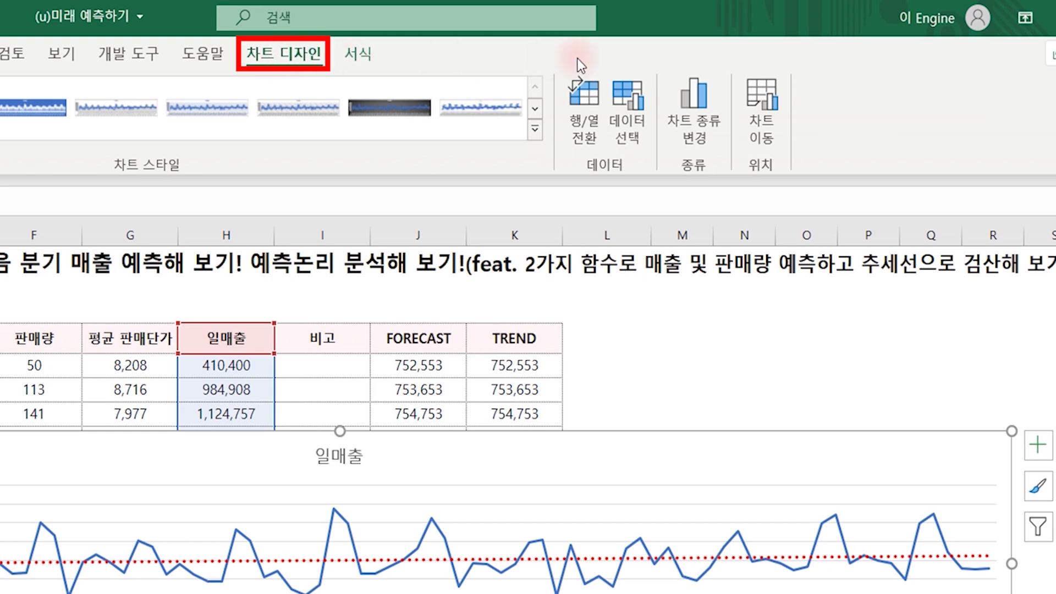
click(624, 121)
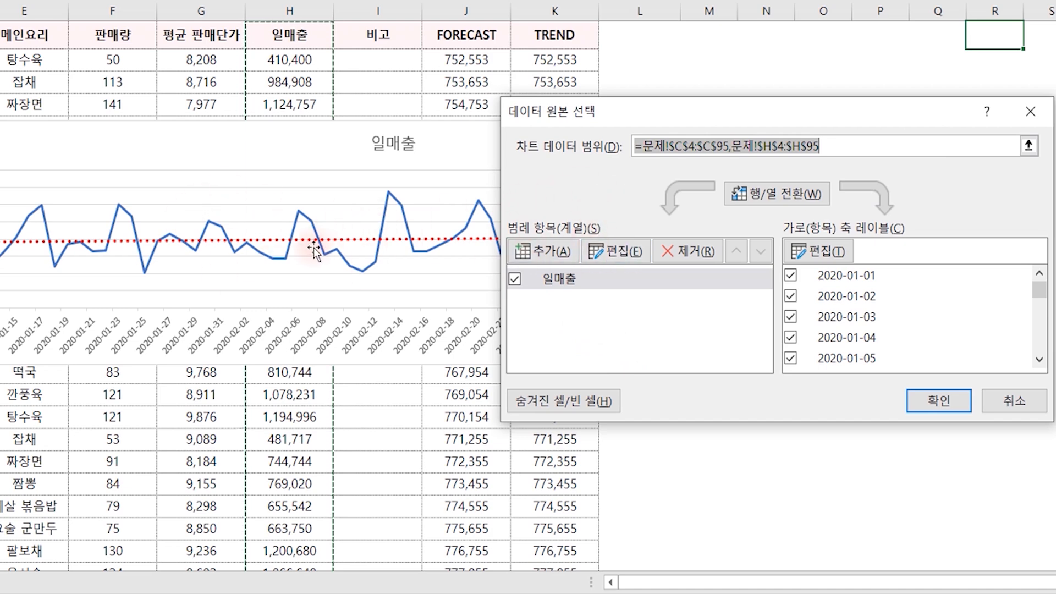
click(541, 252)
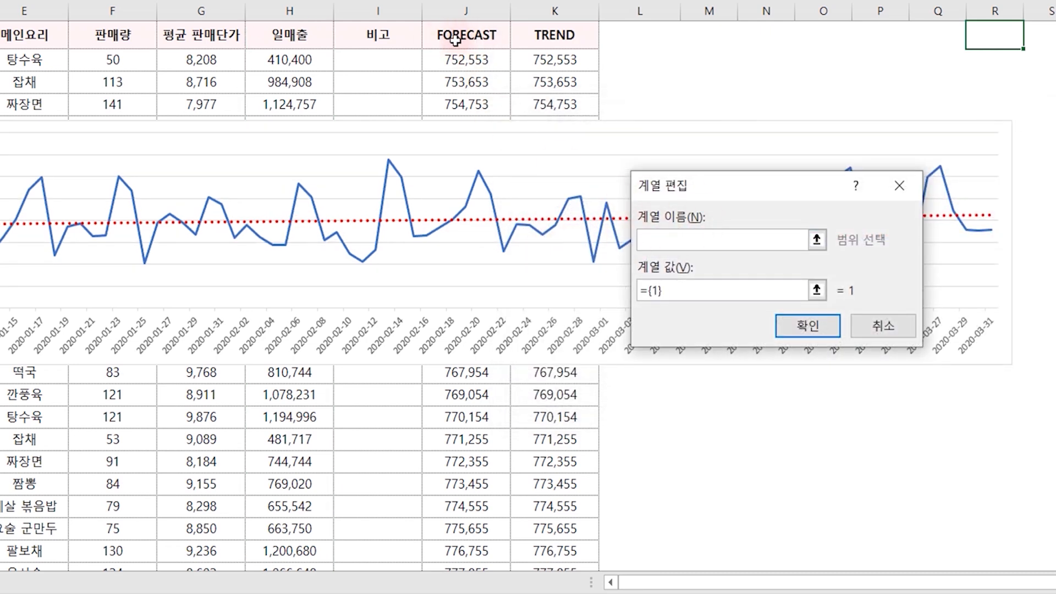
click(472, 39)
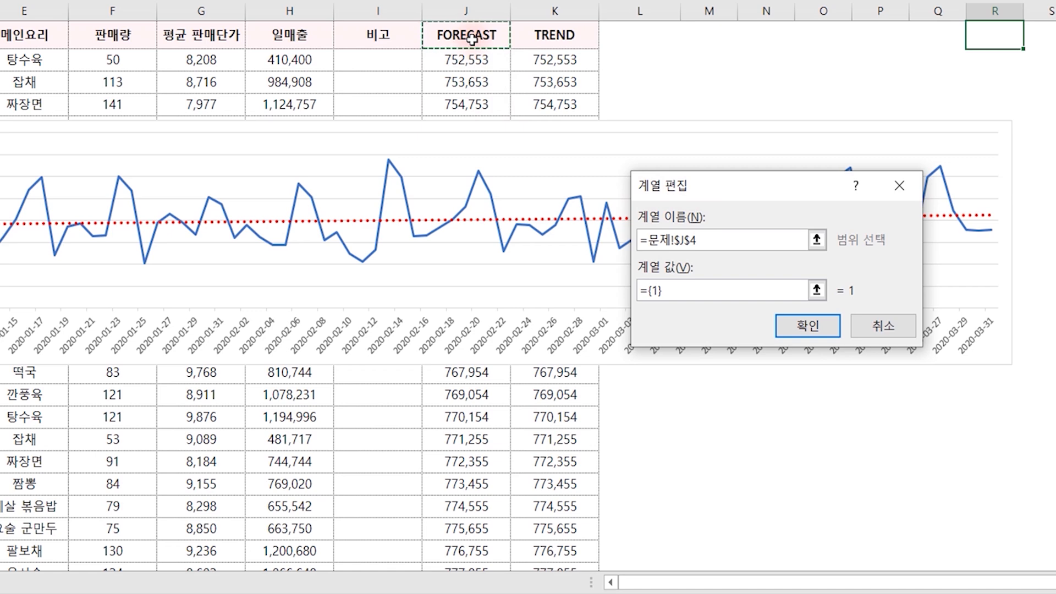
Clear the default series values of the FORECAST series.
click(736, 298)
key(BackSpace)
key(BackSpace)
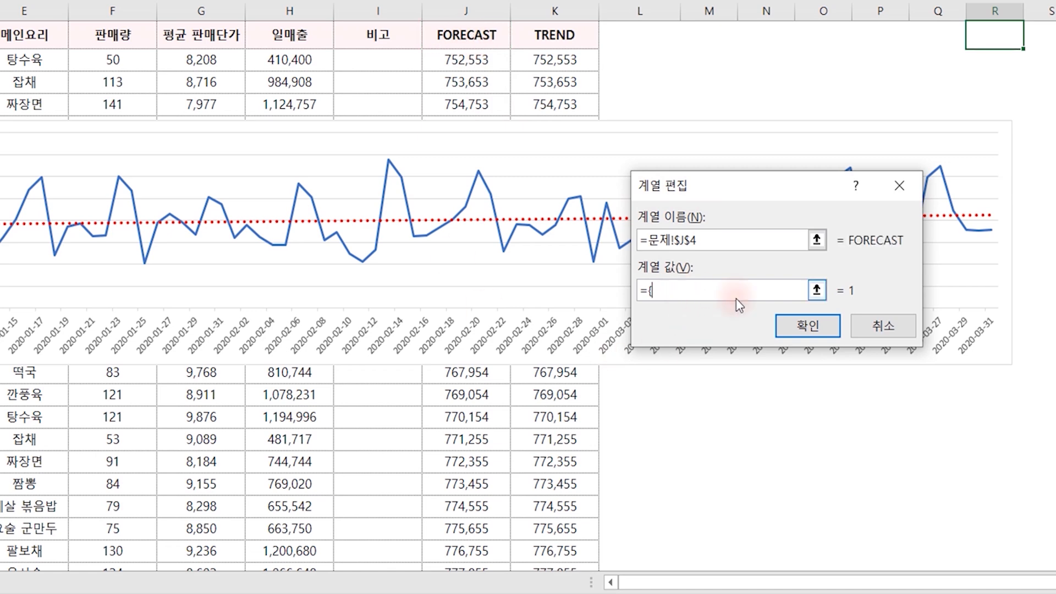
key(BackSpace)
key(BackSpace)
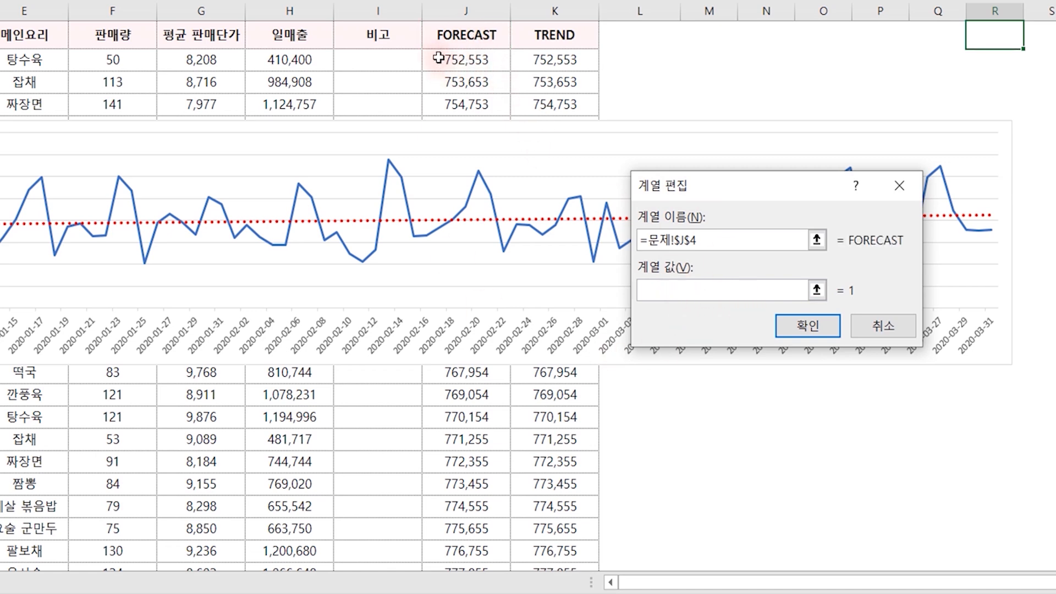
Try the partial ranges J5:J20, J5:J25 and J5:J27 as series values to compare the FORECAST line with the trendline.
drag(467, 59, 466, 394)
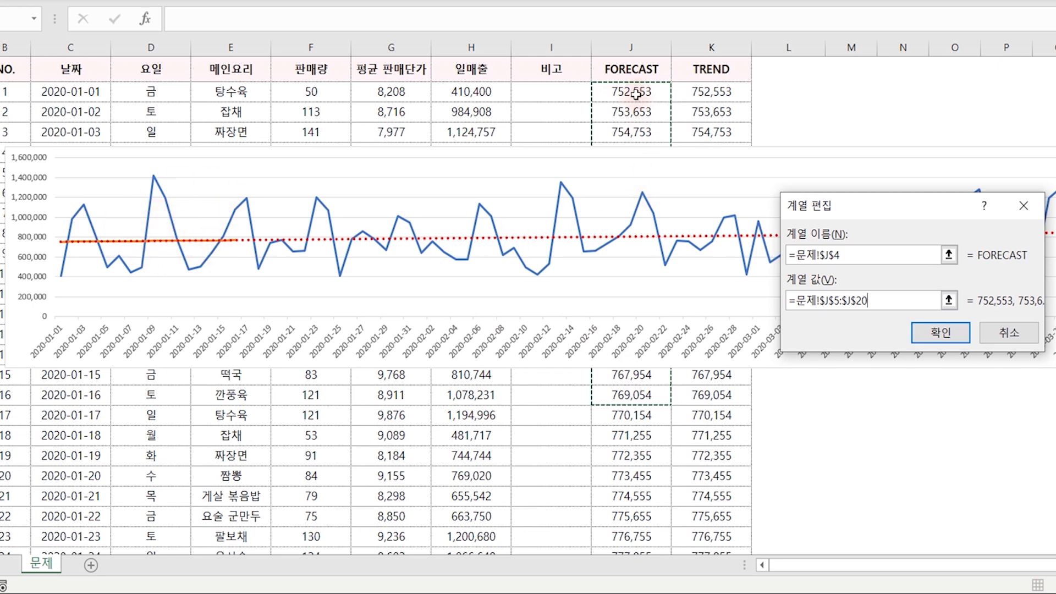
drag(635, 94, 638, 498)
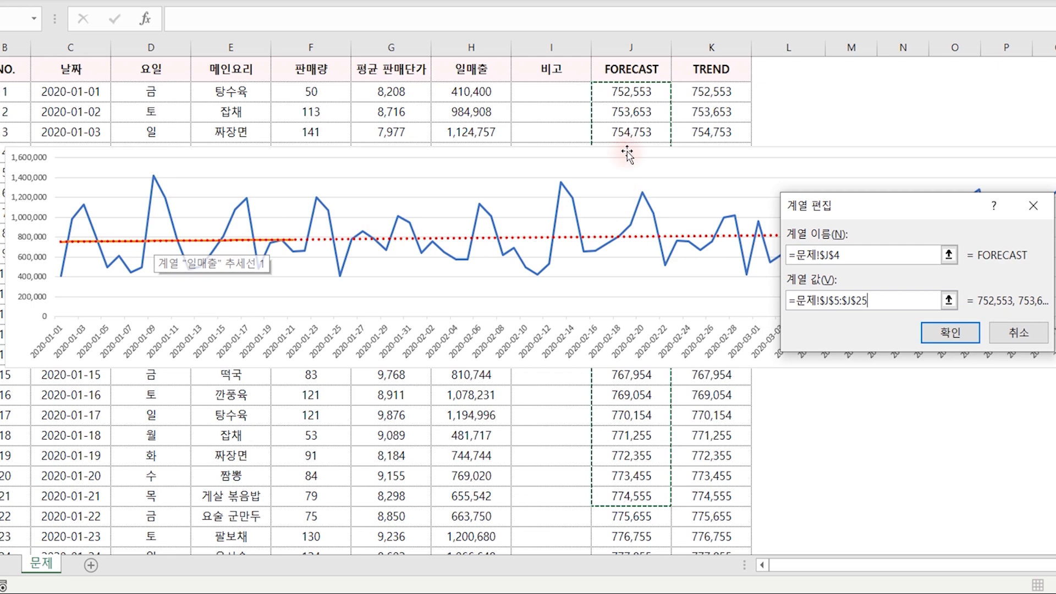
drag(632, 91, 608, 536)
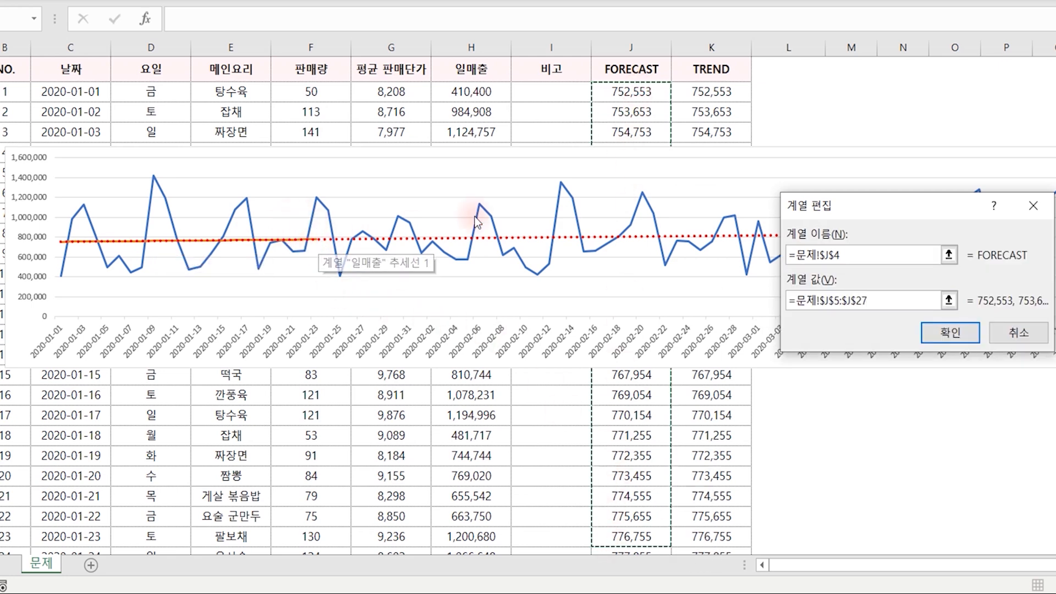
mouse_move(477, 221)
Set the FORECAST series values to the full range $J$5:$J$95 on the 문제 sheet.
drag(632, 92, 643, 514)
scroll(705, 222, up, 20)
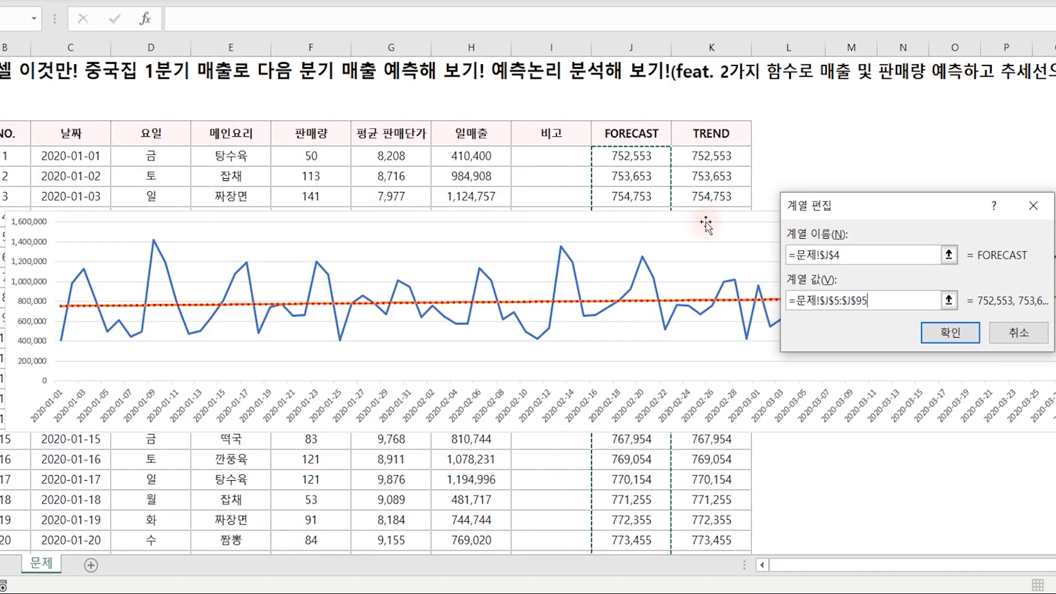
Accept the FORECAST series and the chart's data selection, and delete the line chart from the sheet.
drag(875, 207, 859, 0)
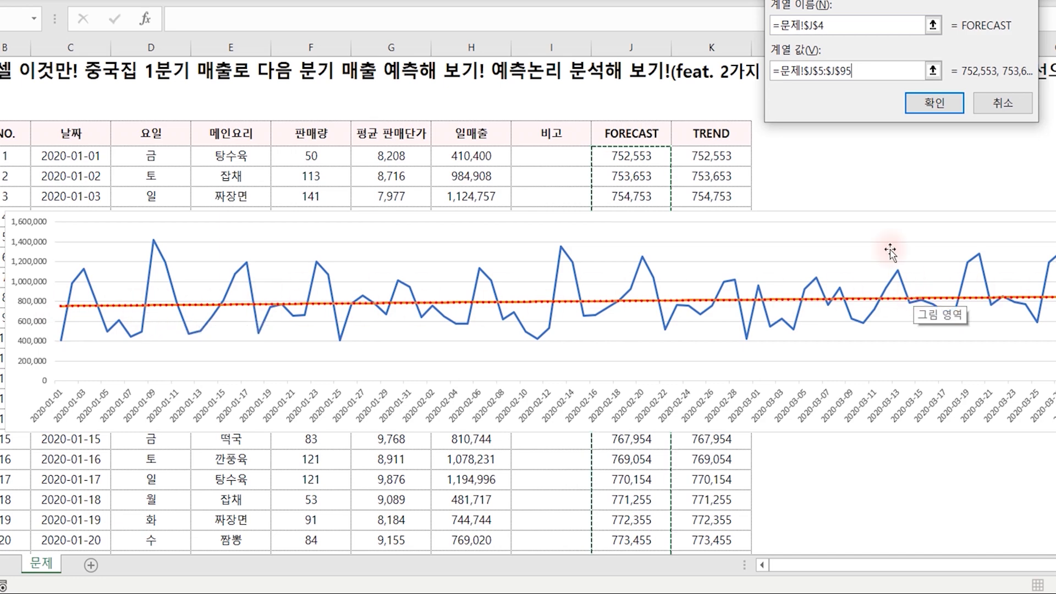
click(936, 103)
click(1051, 403)
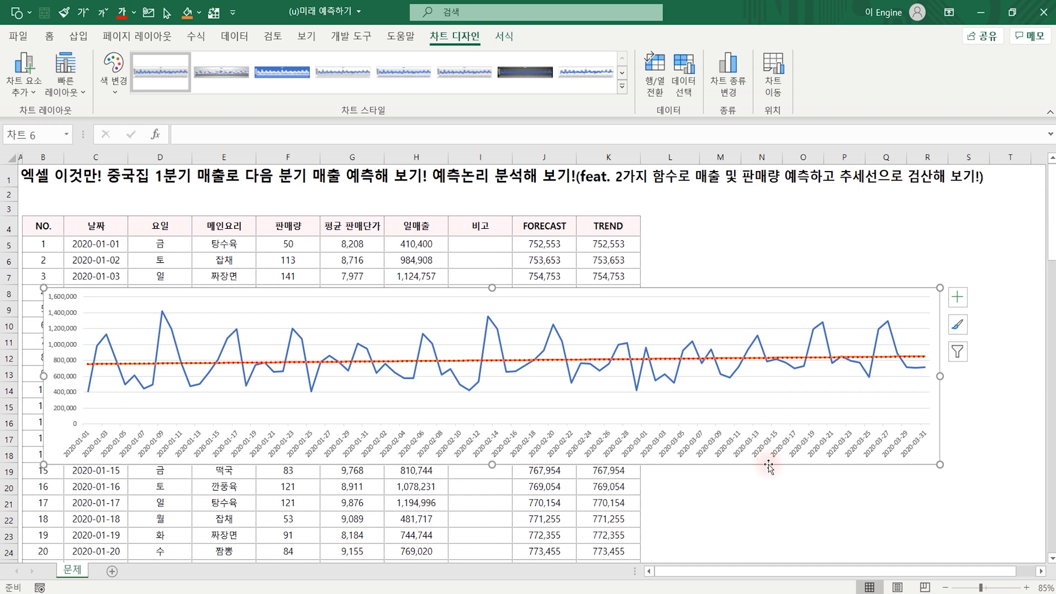
key(Delete)
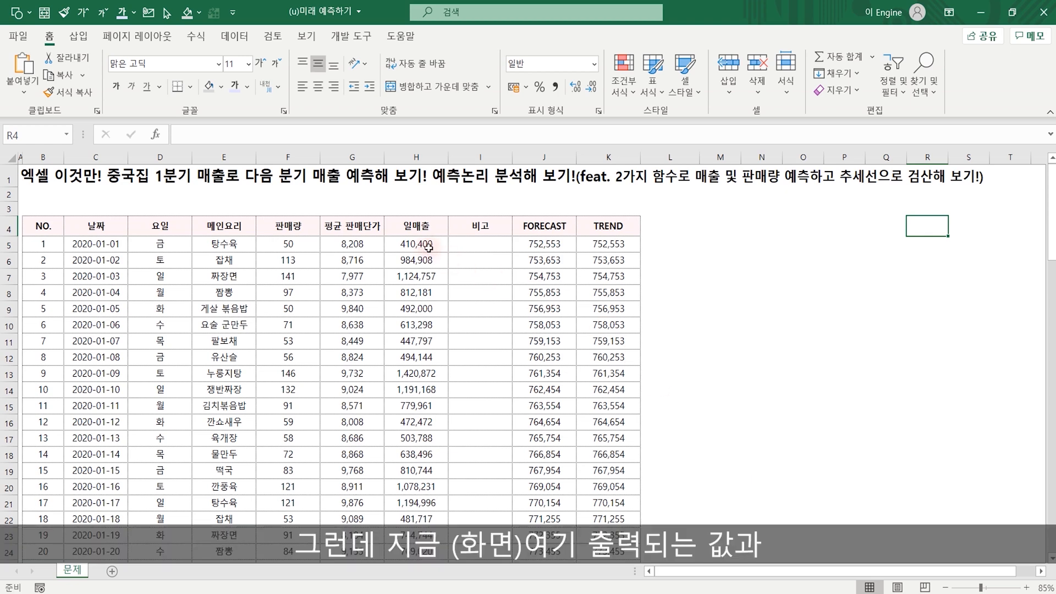
Calculate the average of the daily sales H5:H95 with AVERAGE in cell H3, above the 일매출 header.
drag(416, 240, 413, 486)
click(410, 307)
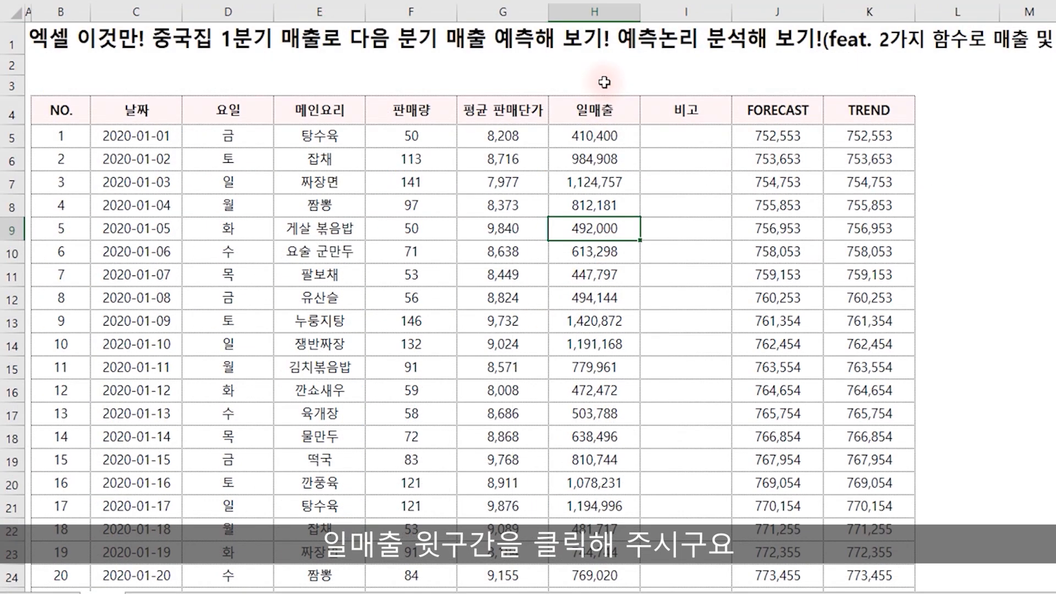
click(423, 206)
text(=)
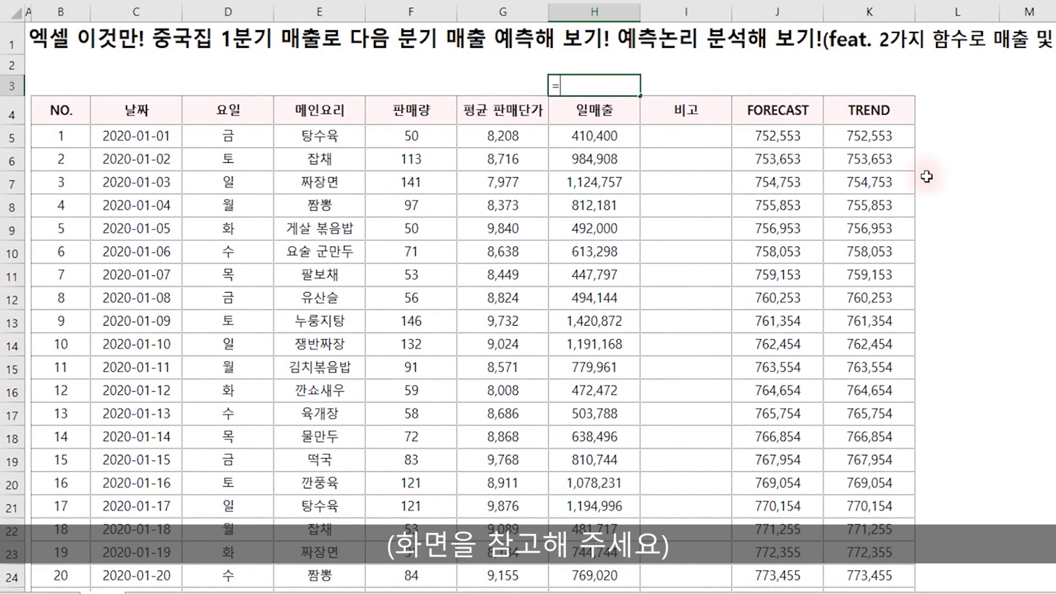
text(aver)
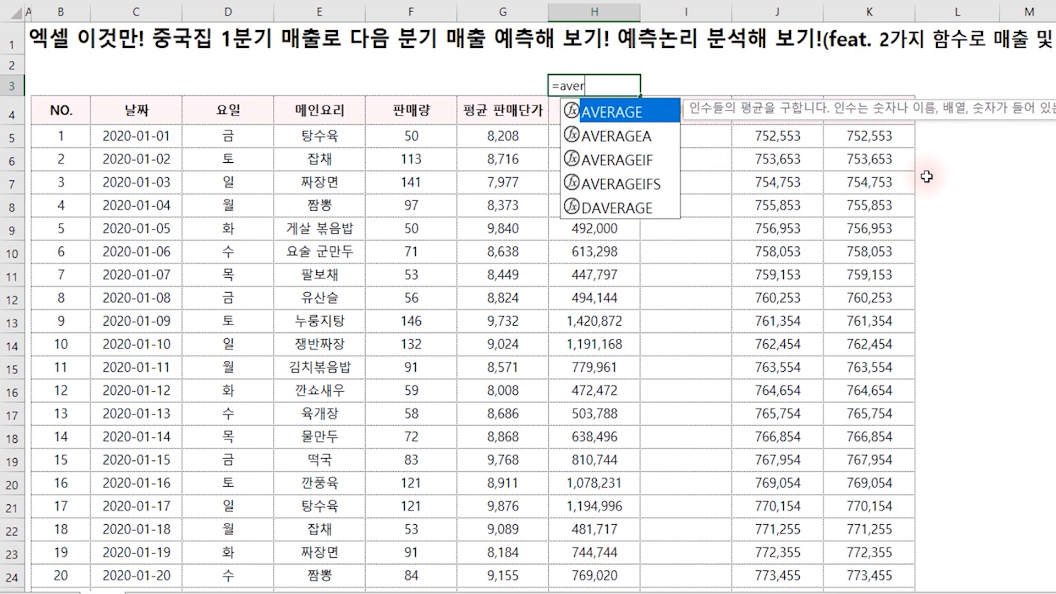
key(Tab)
click(603, 137)
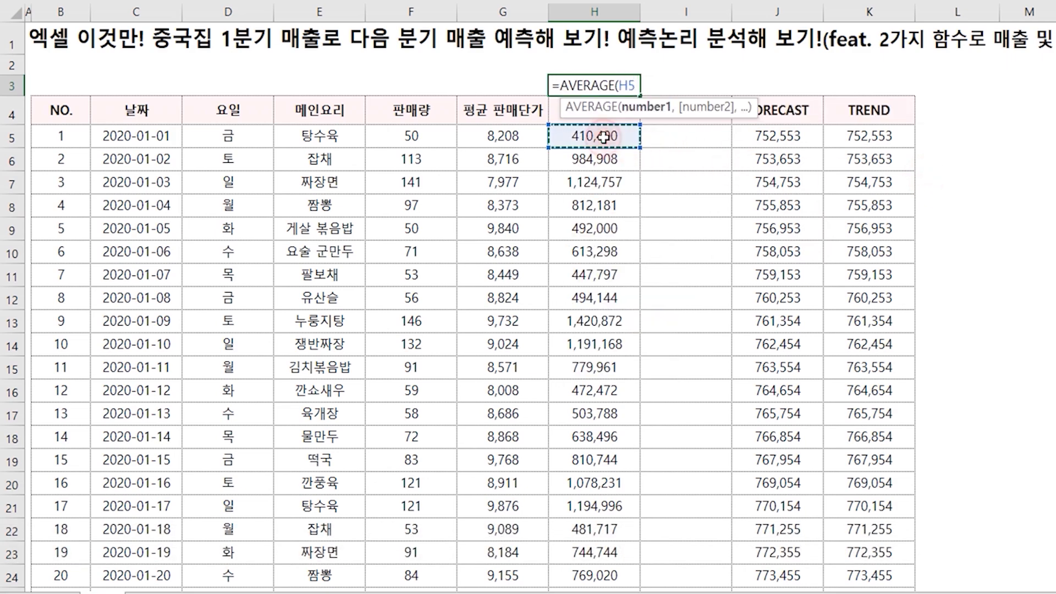
key(ctrl+shift+Down)
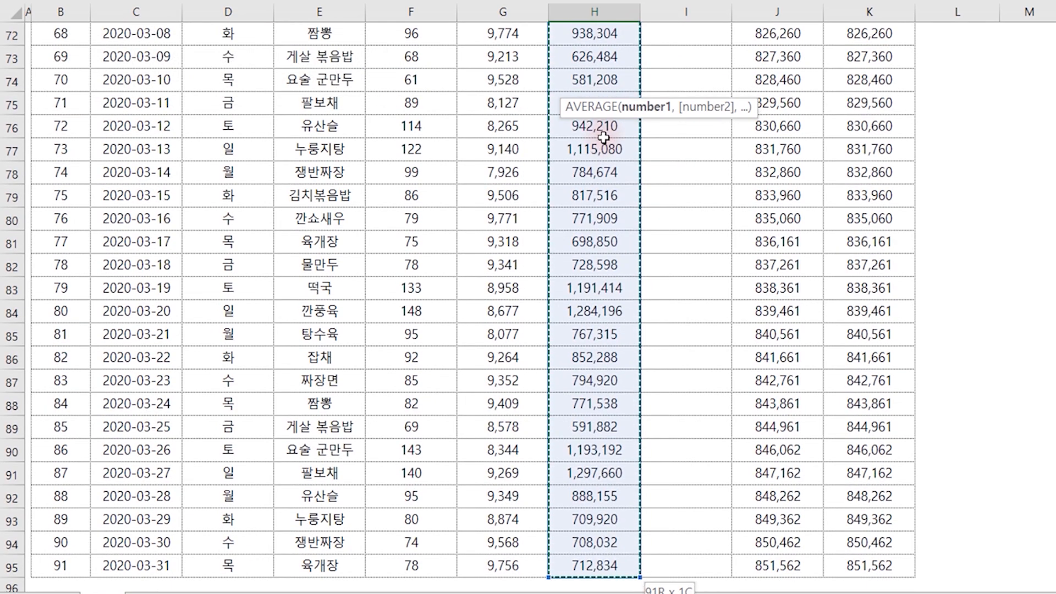
key(Return)
Copy the average formula from H3 to J3:K3, above the FORECAST and TREND headers.
scroll(604, 137, up, 1)
key(Up)
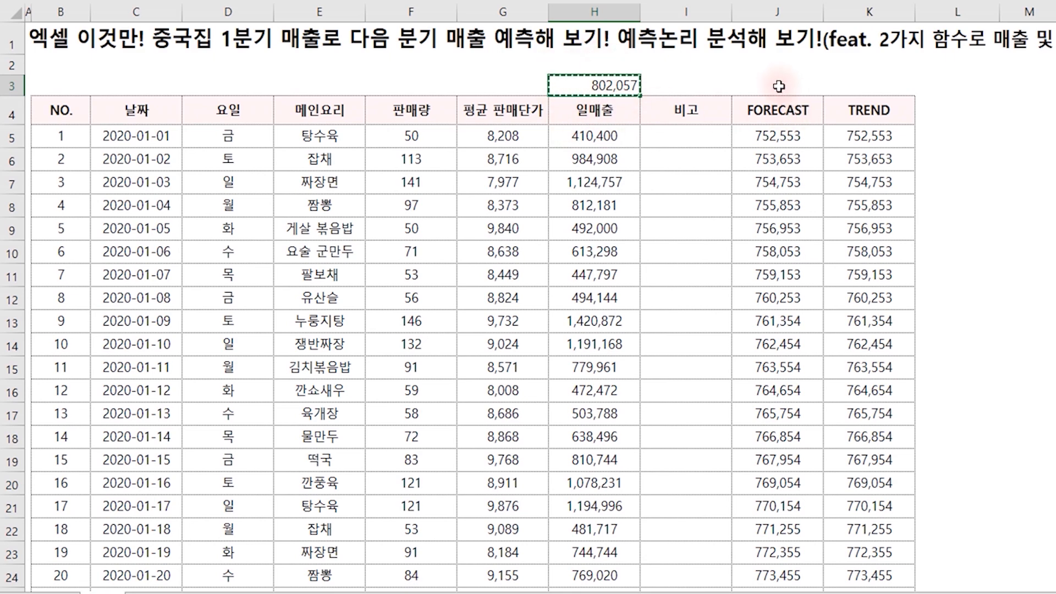
drag(776, 86, 895, 86)
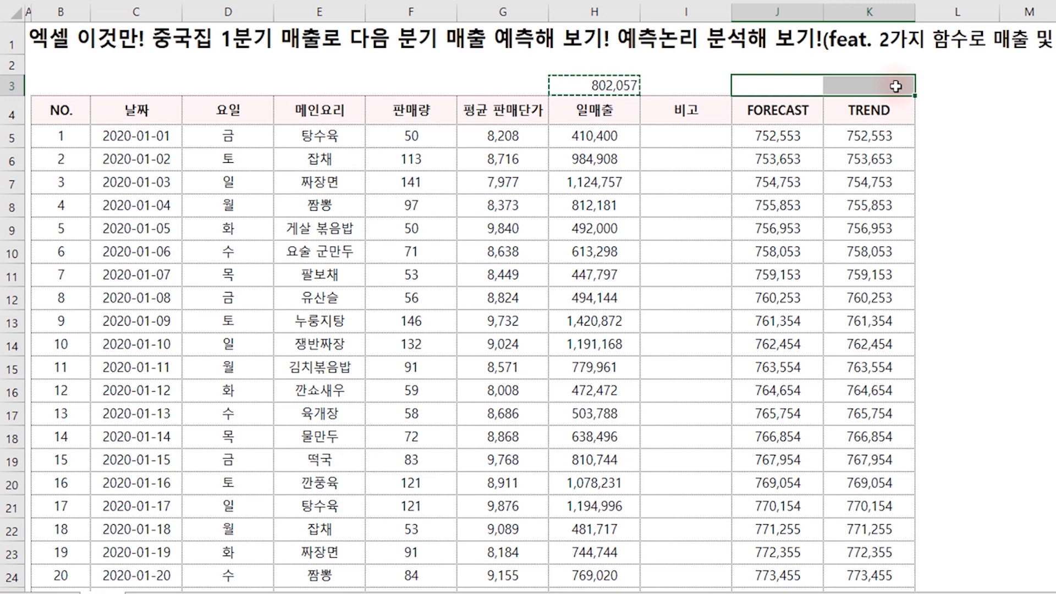
key(ctrl+v)
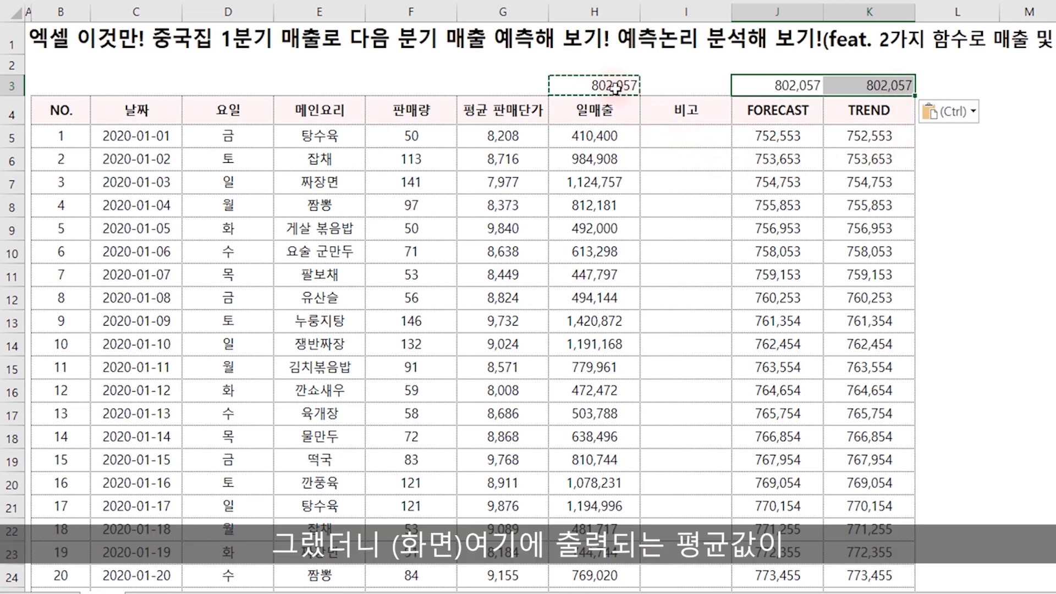
Compare the averages of the daily sales, FORECAST and TREND columns in H3, J3 and K3, and examine the predicted values below.
click(598, 86)
click(793, 83)
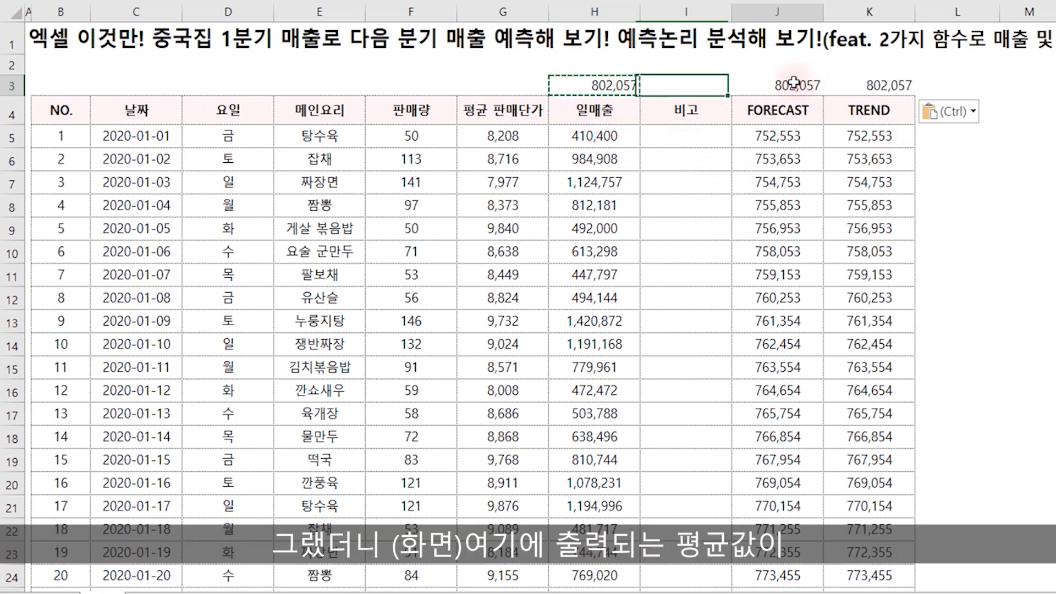
click(892, 85)
click(1055, 183)
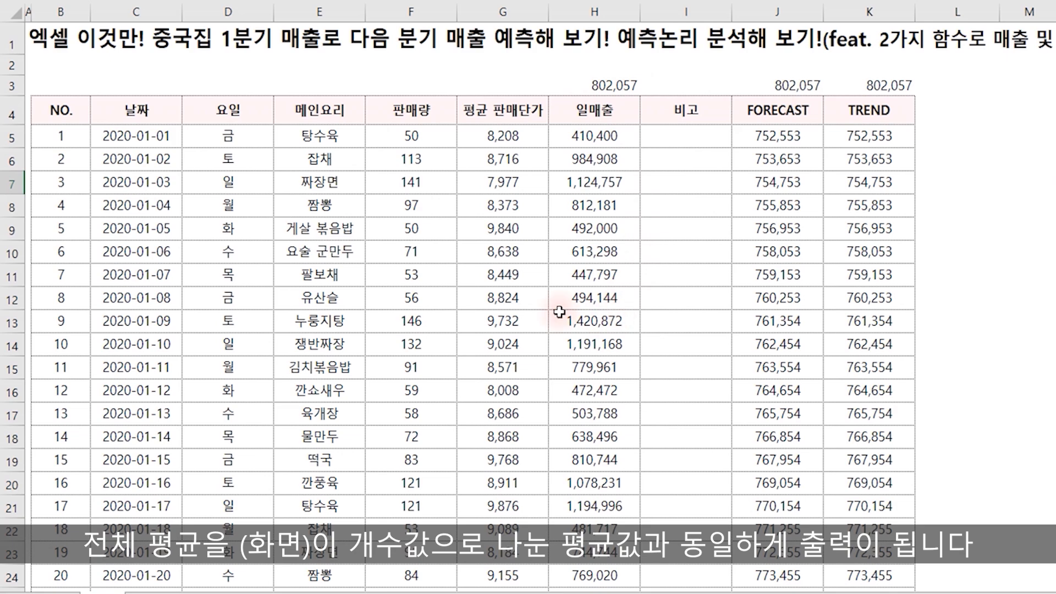
click(615, 87)
click(820, 87)
click(926, 79)
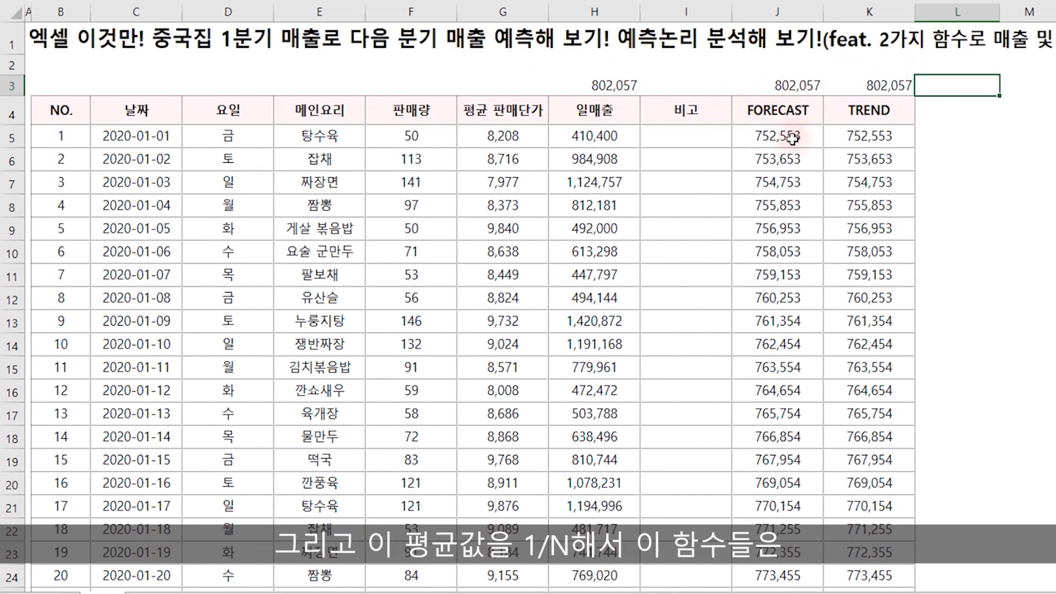
click(778, 162)
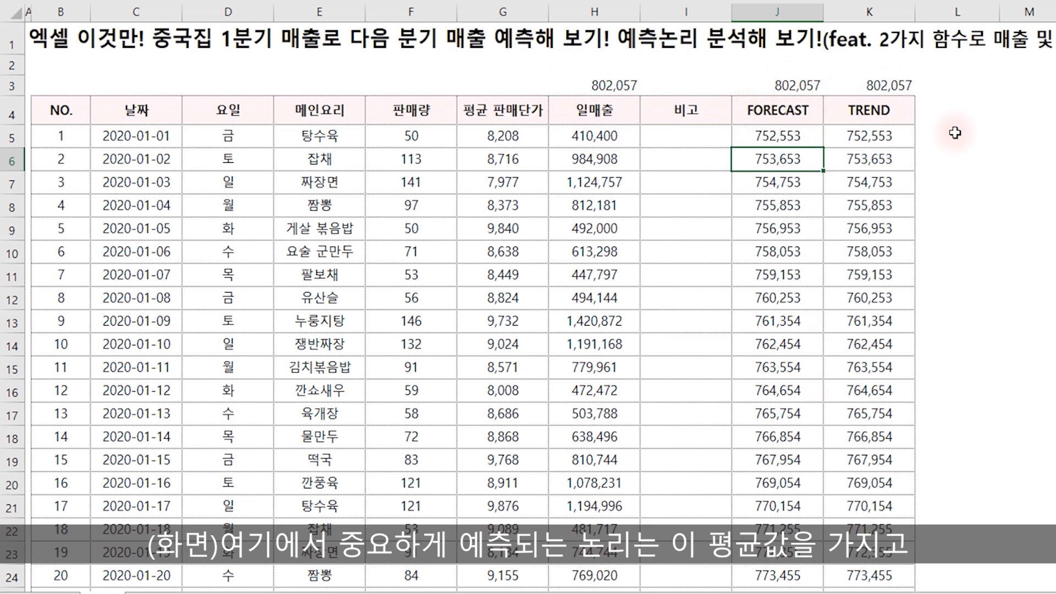
click(1019, 175)
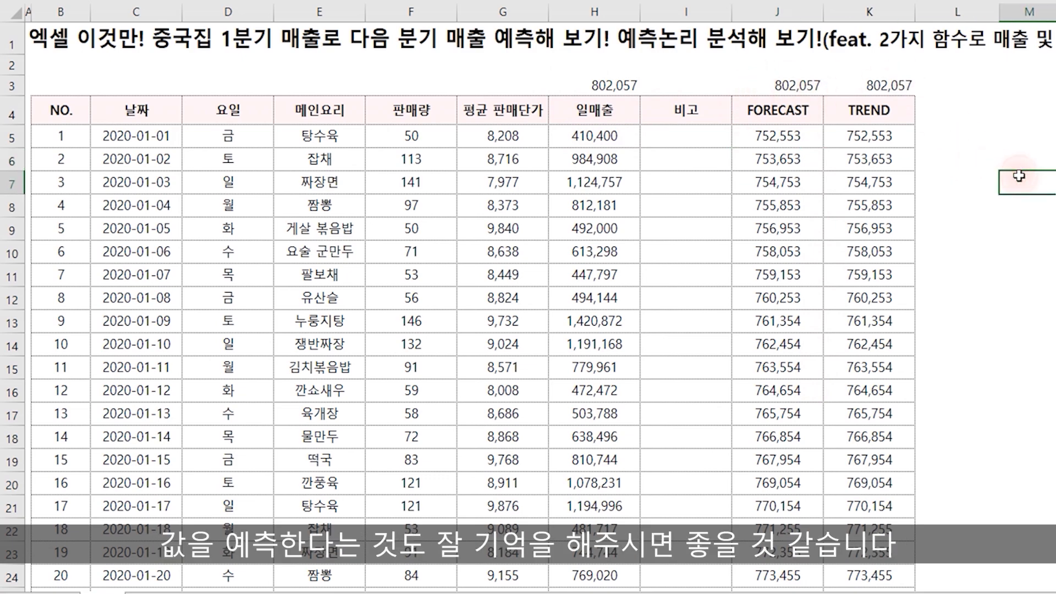